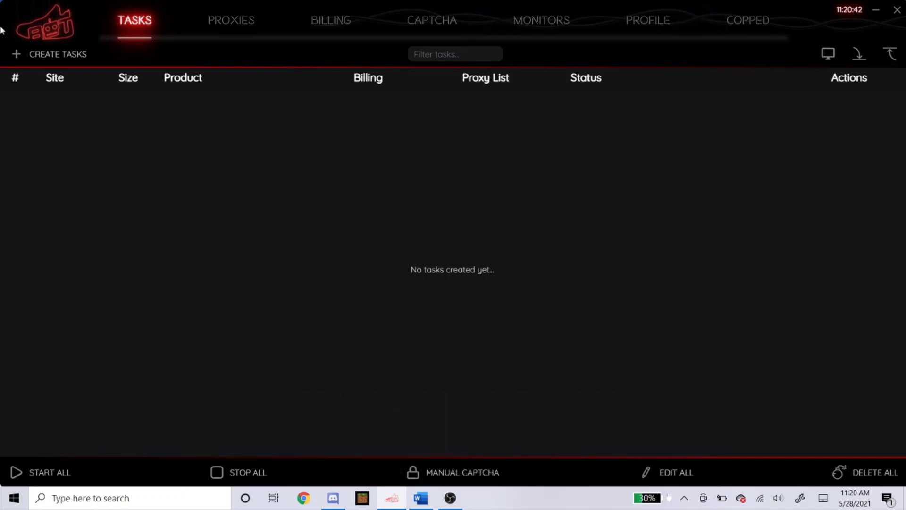
Start a new task with YeezySupply as its site, then bring up the Word PID notes
left_click(59, 56)
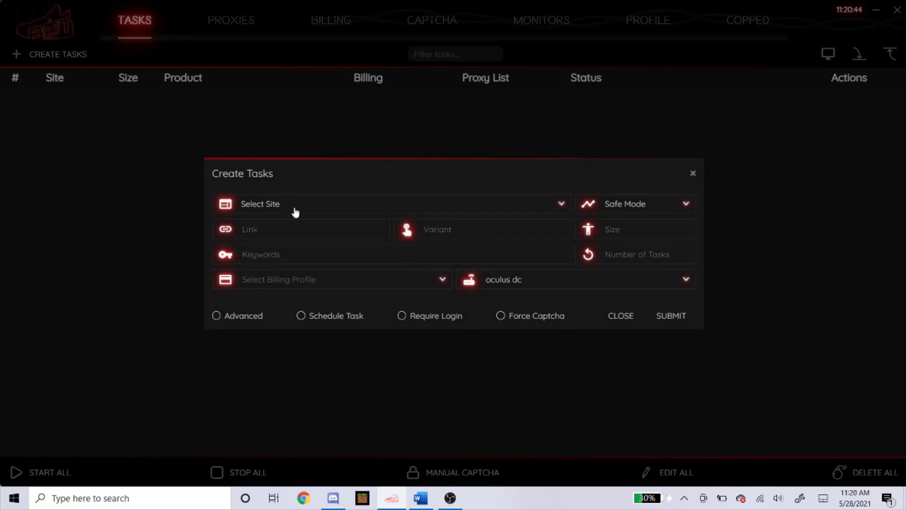
left_click(296, 205)
type("yeezy")
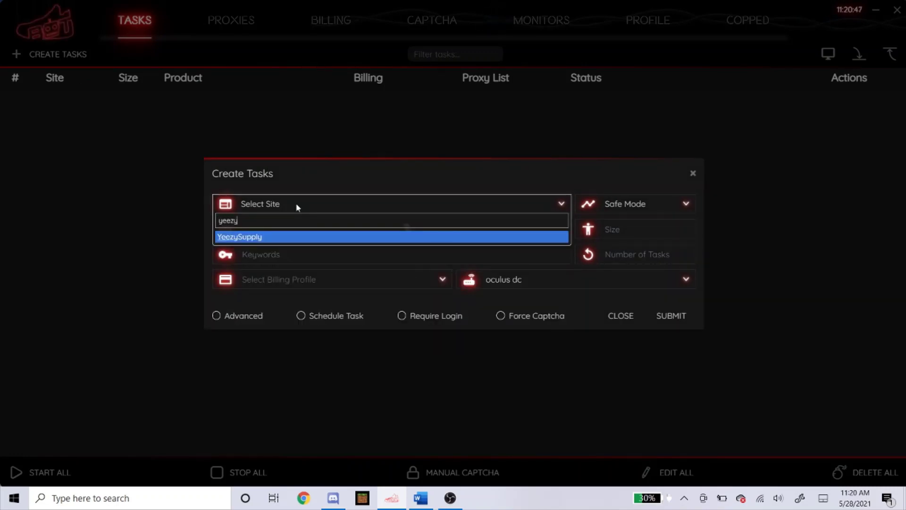
key("Return")
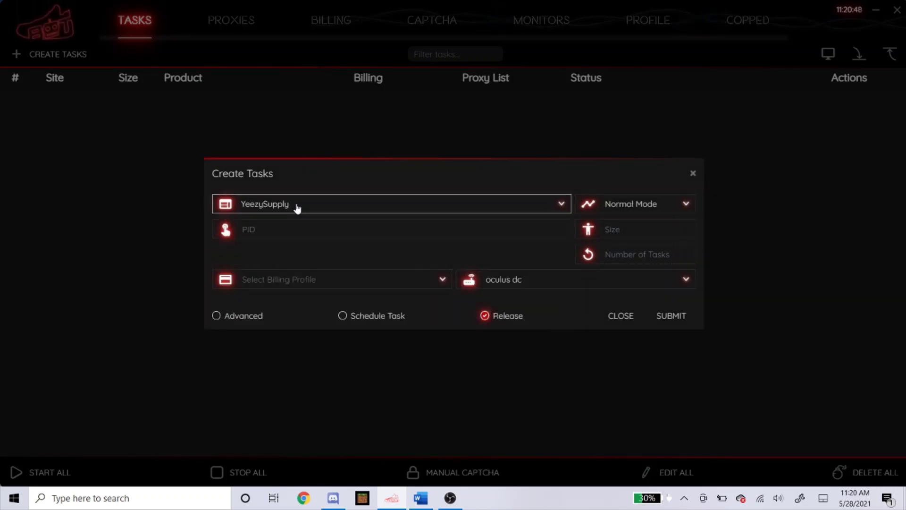
left_click(420, 497)
scroll(378, 212, "down", 5)
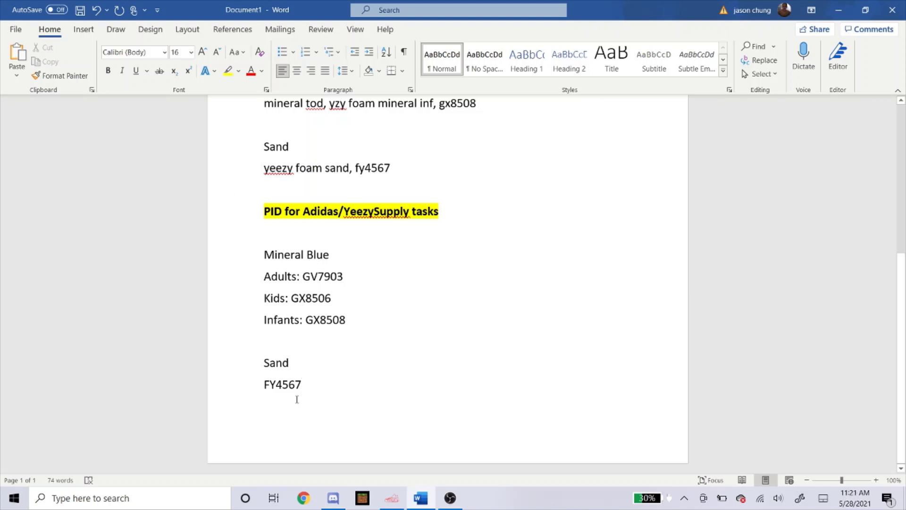
Copy the Sand product code FY4567 from Word and switch back to NSB's task form
left_click(392, 498)
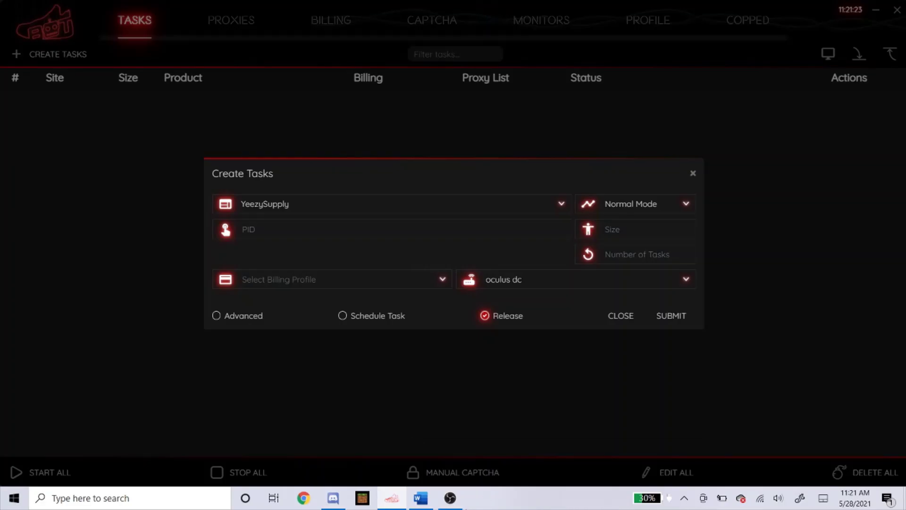
left_click(421, 498)
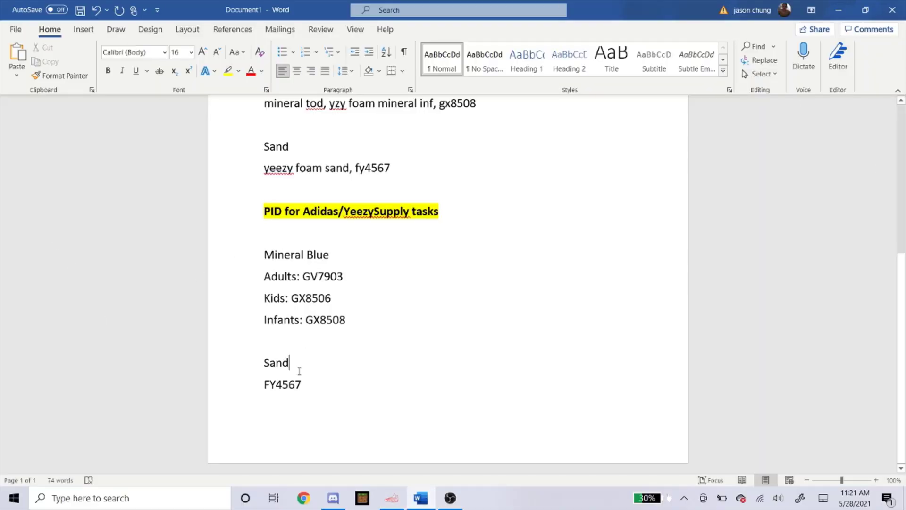
triple_click(280, 386)
key("ctrl+c")
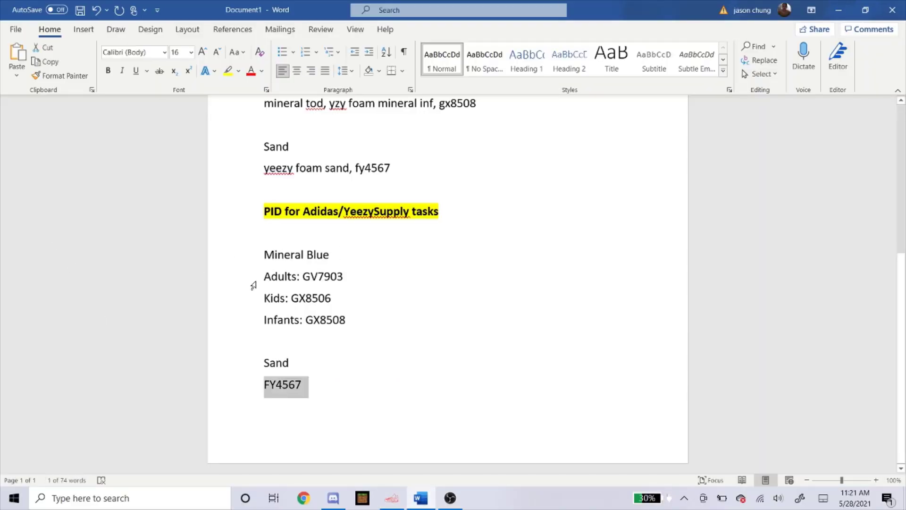
right_click(285, 388)
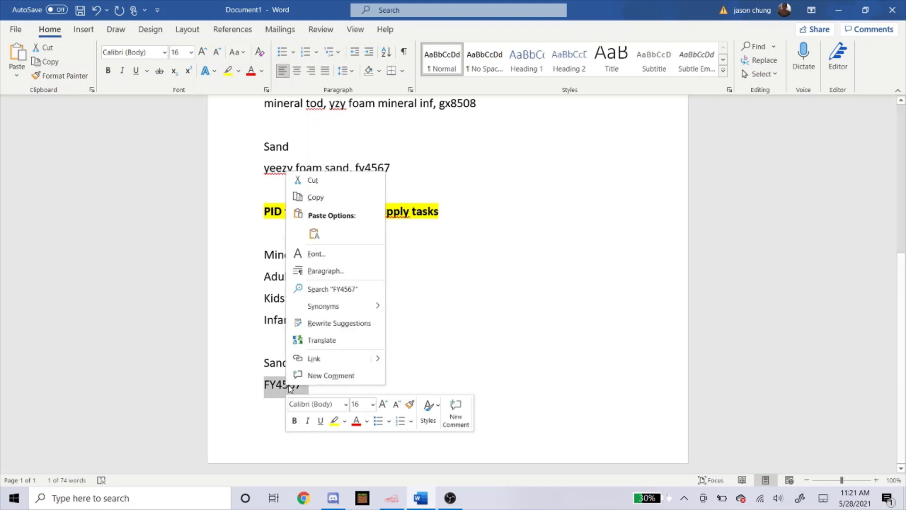
left_click(317, 197)
left_click(437, 380)
left_click(392, 497)
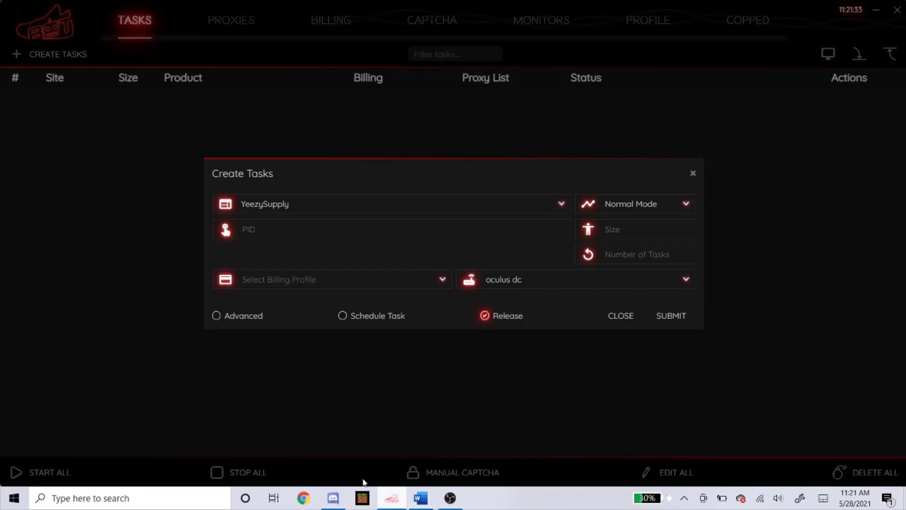
Paste FY4567 into the YeezySupply task's PID field
right_click(252, 230)
left_click(277, 263)
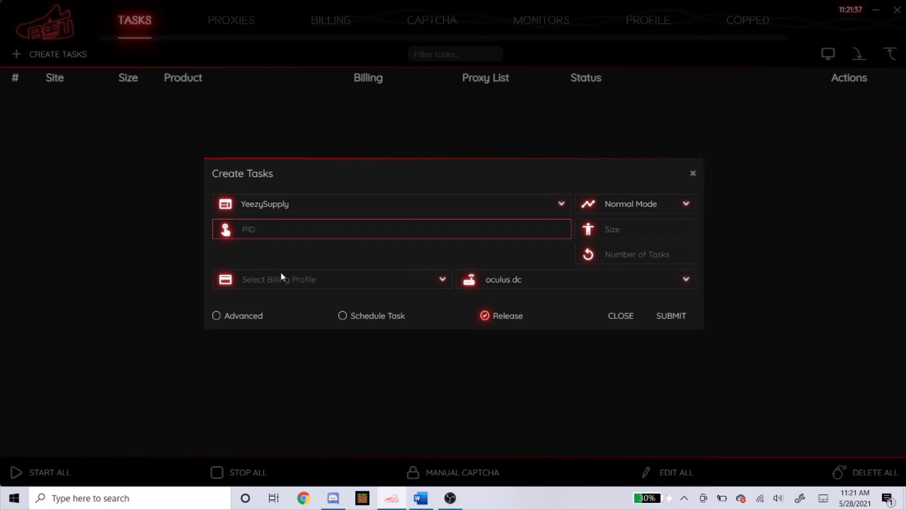
right_click(278, 228)
left_click(297, 248)
Keep Normal Mode and enter sizes 4.5 through 15 as a comma-separated list
left_click(627, 208)
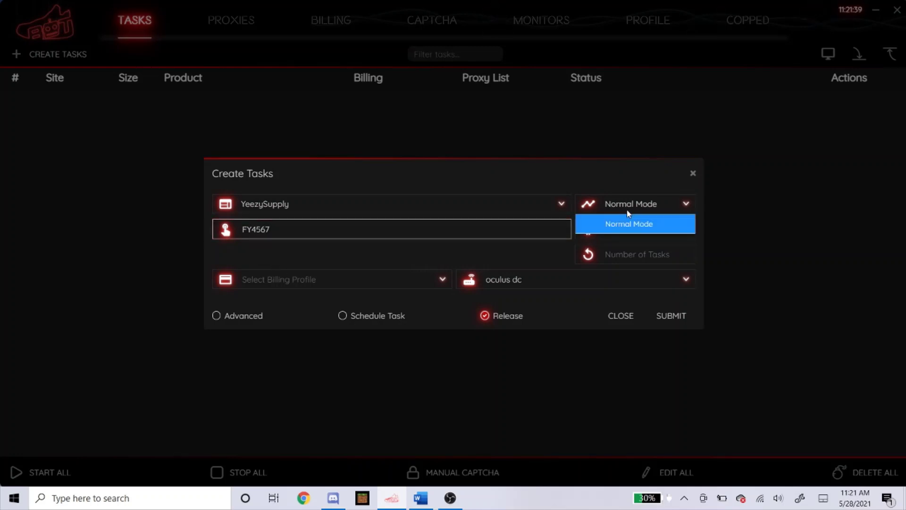
left_click(614, 223)
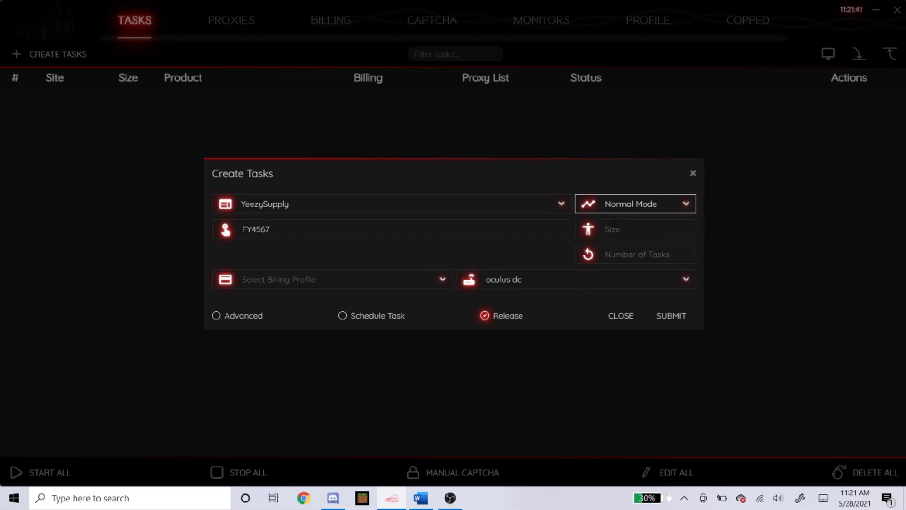
left_click(644, 230)
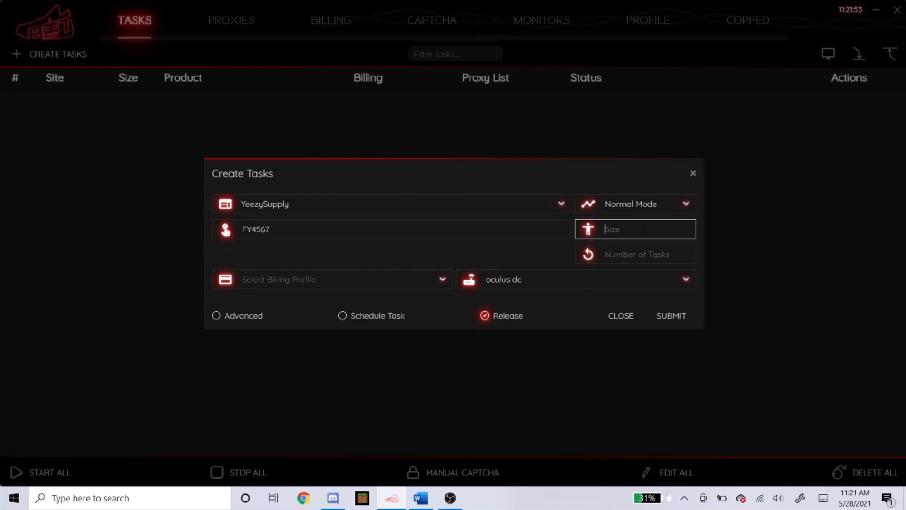
type("4.5,5")
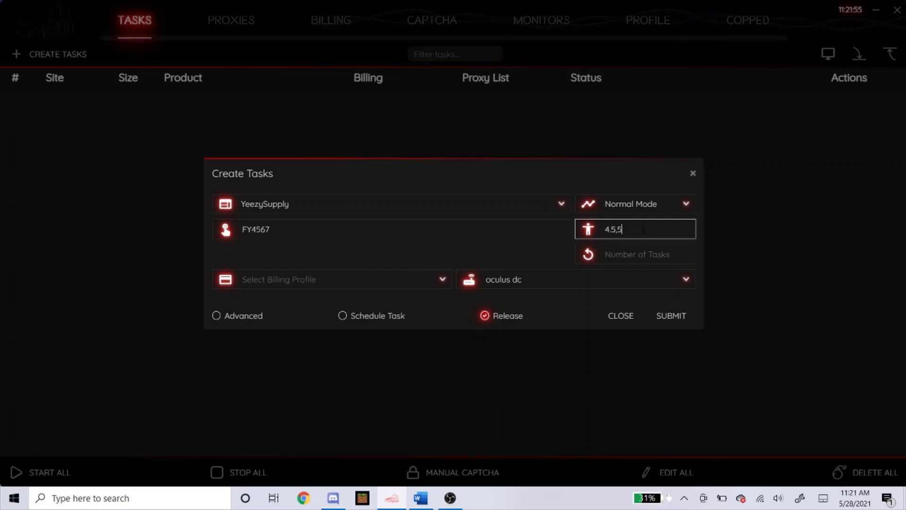
type(",5.5")
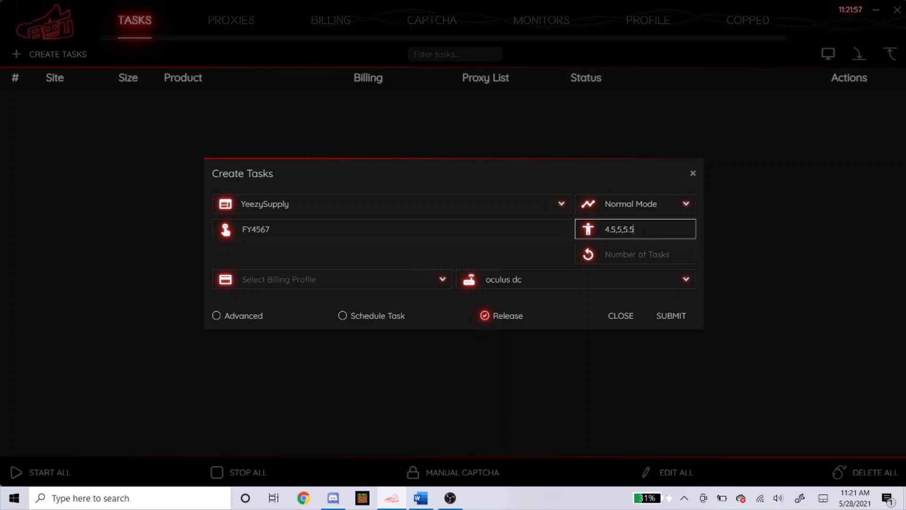
type(",6,6.5,7,7.5,8,8.5,10,")
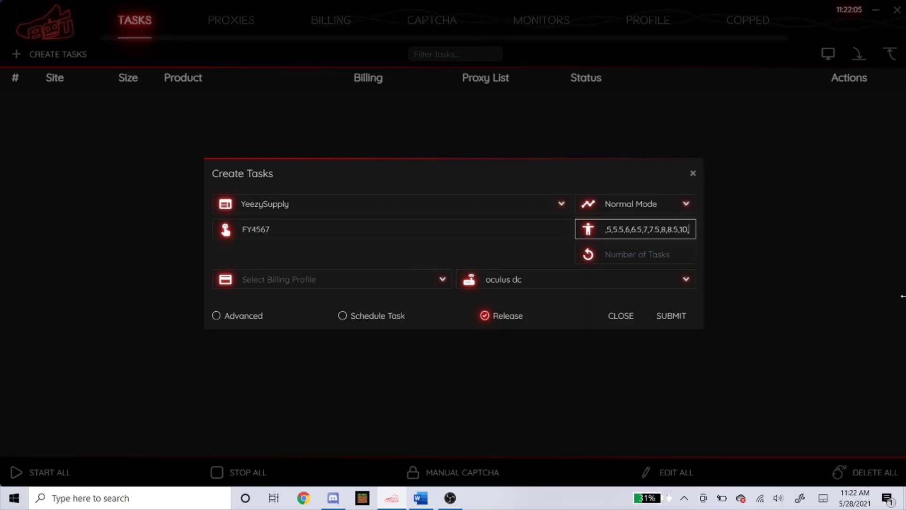
type("9")
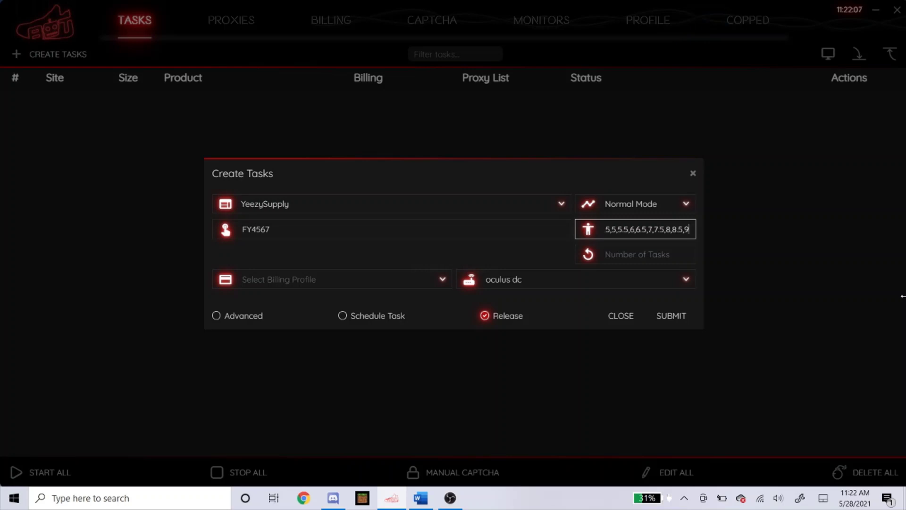
type(",9.5,10,")
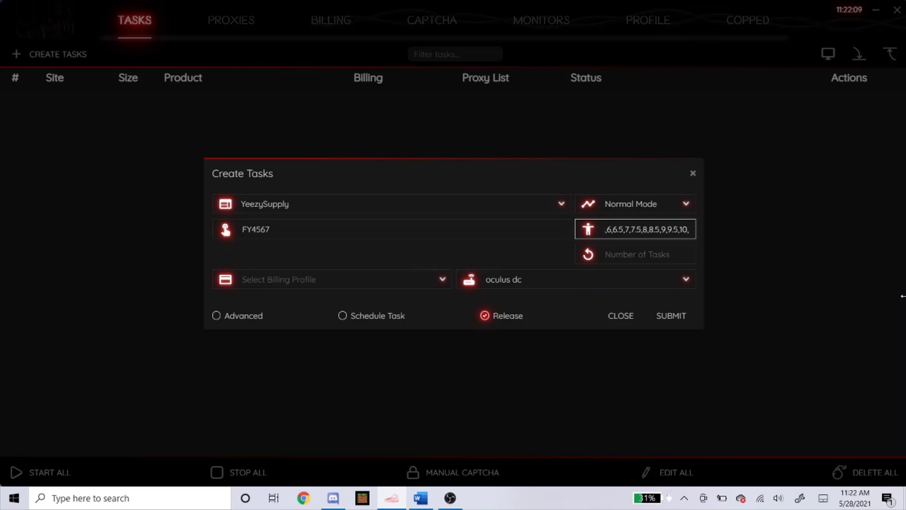
type("10.5,11")
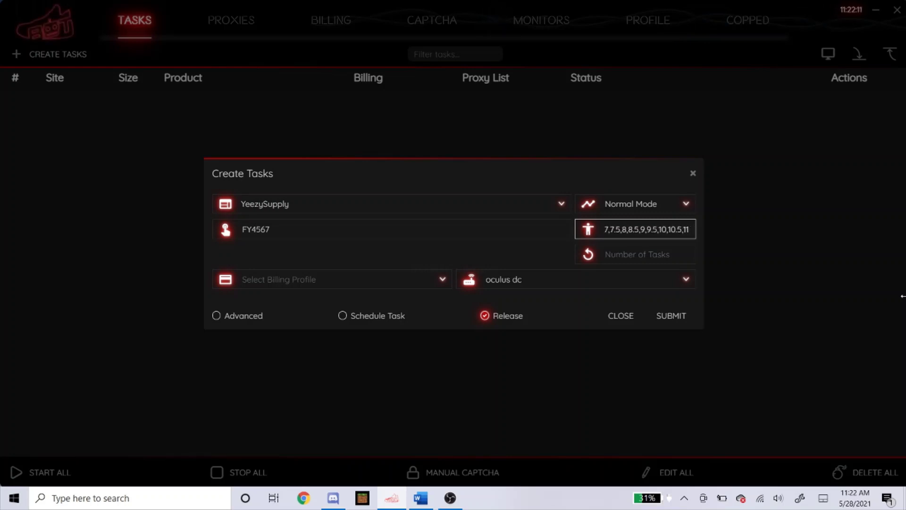
type(",11.5,12,12")
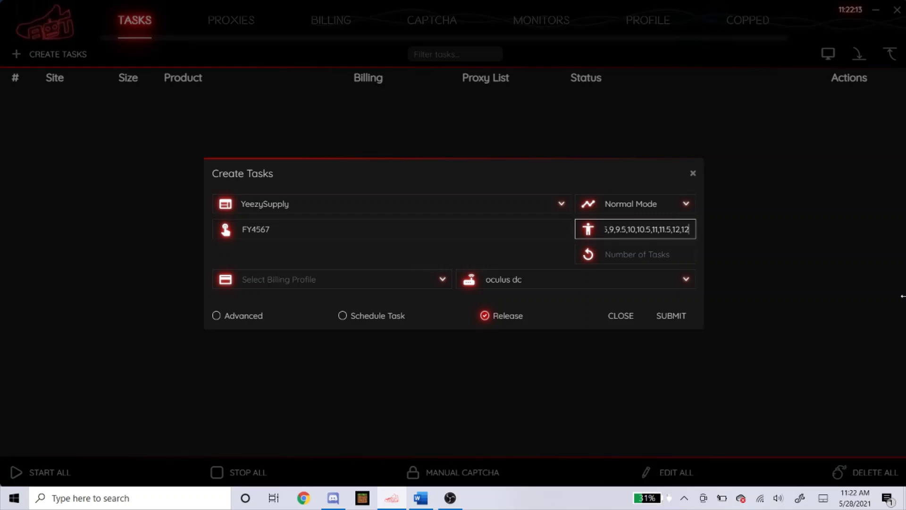
type(".5,13,13.4")
type(",14")
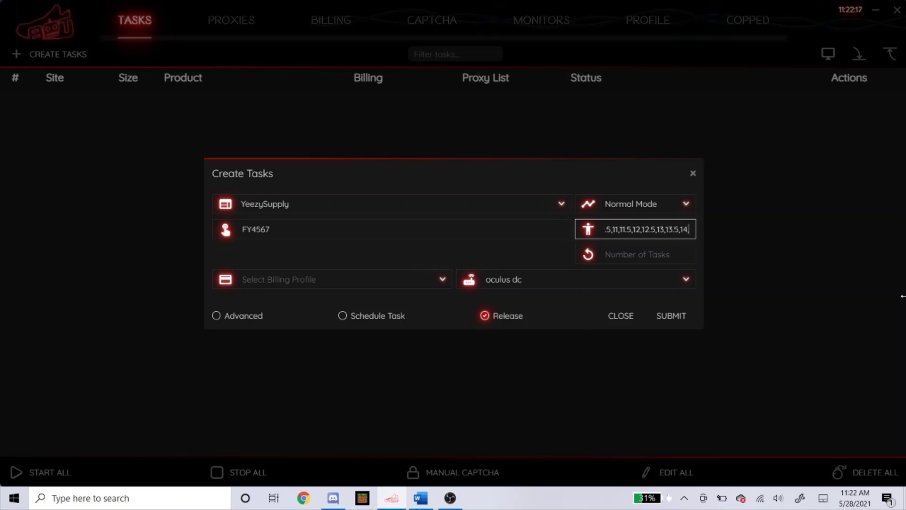
type(",14.5,15")
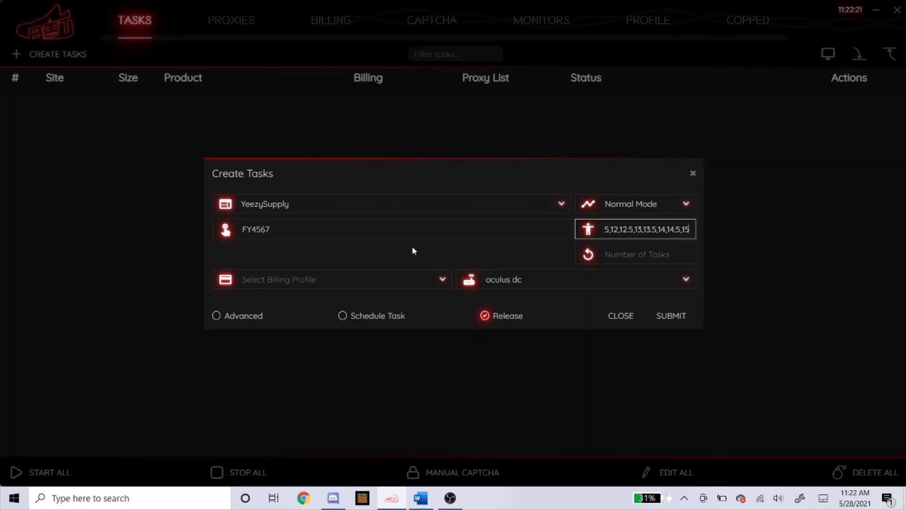
Choose the saved billing profile and the 'leaf us 5/27' proxy list, leaving Advanced settings collapsed
left_click(343, 281)
left_click(304, 52)
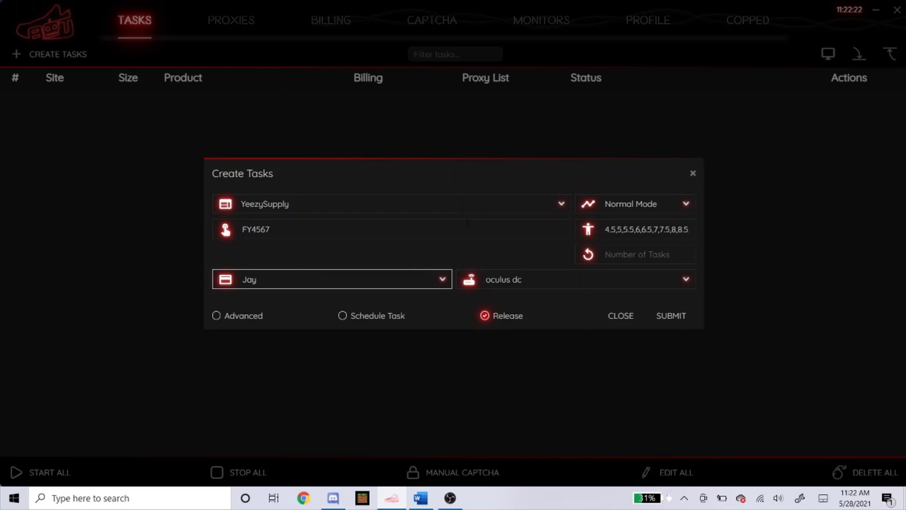
left_click(491, 279)
key("Down")
key("Down")
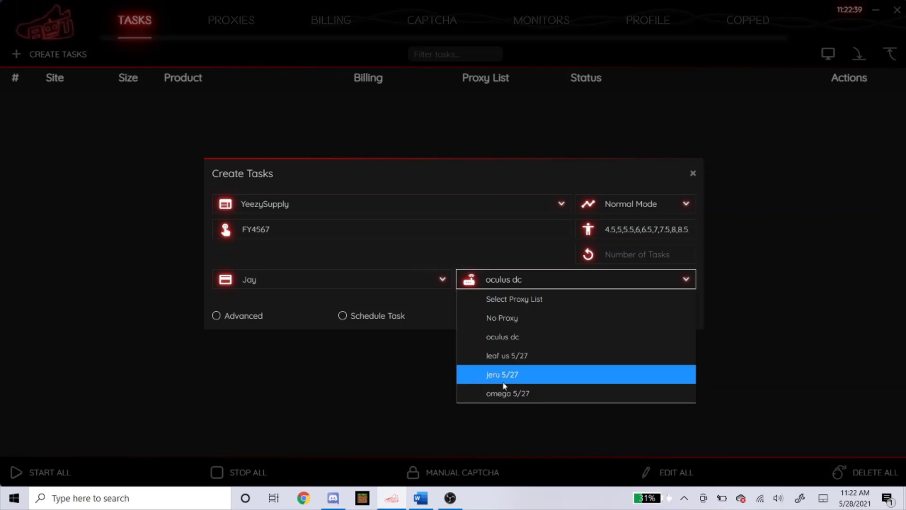
left_click(511, 357)
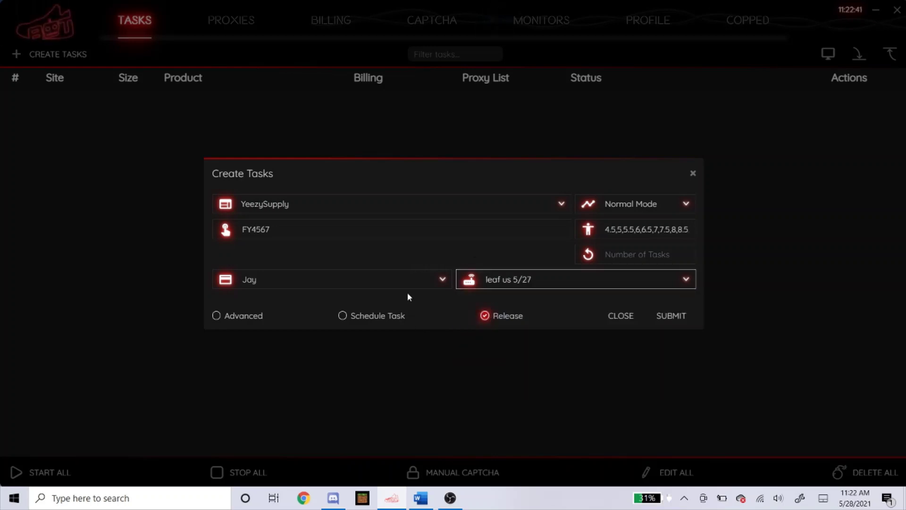
left_click(232, 316)
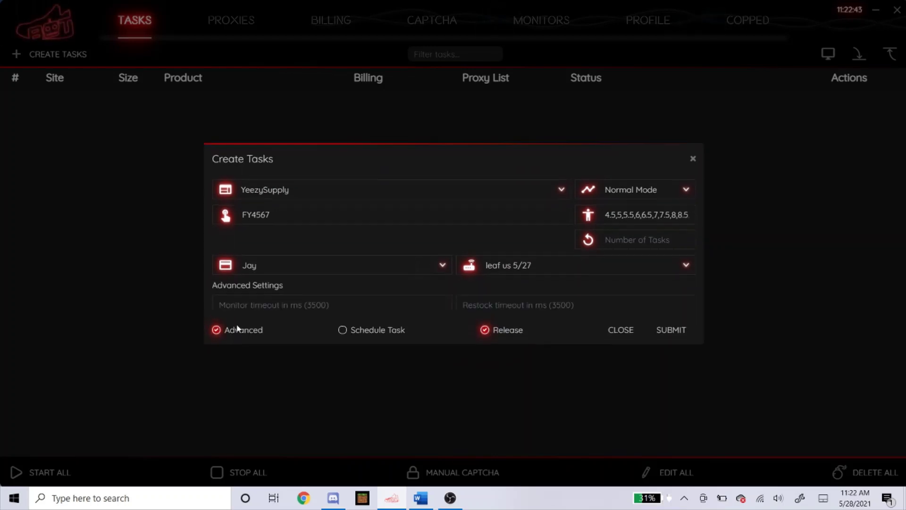
left_click(240, 331)
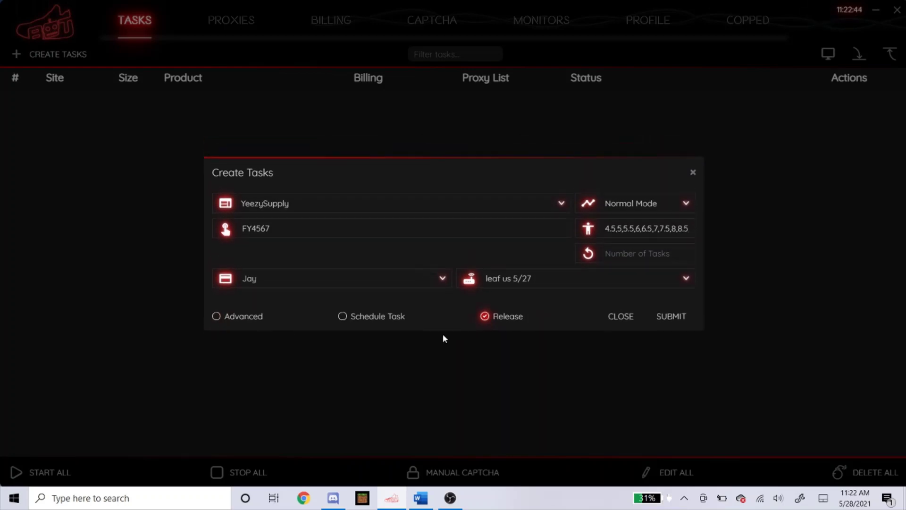
Schedule the FY4567 YeezySupply task for 06:00:00 AM and submit it
left_click(376, 316)
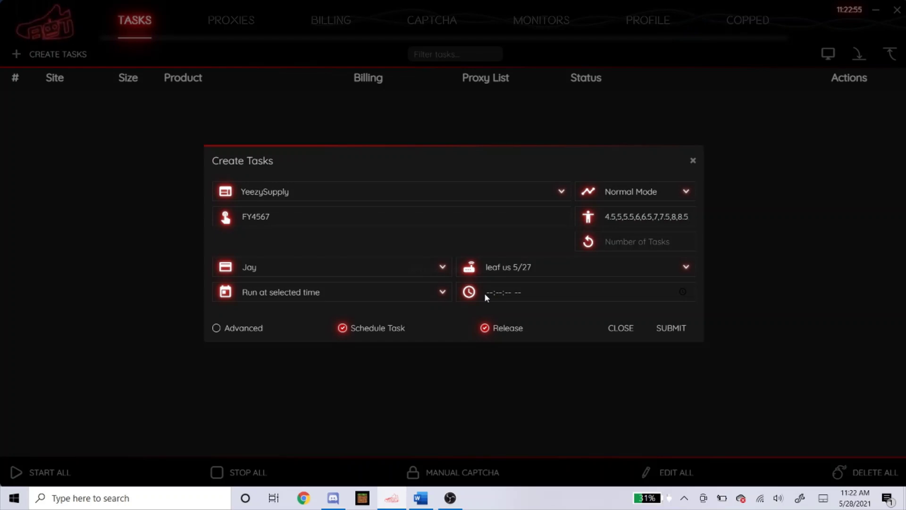
left_click(492, 295)
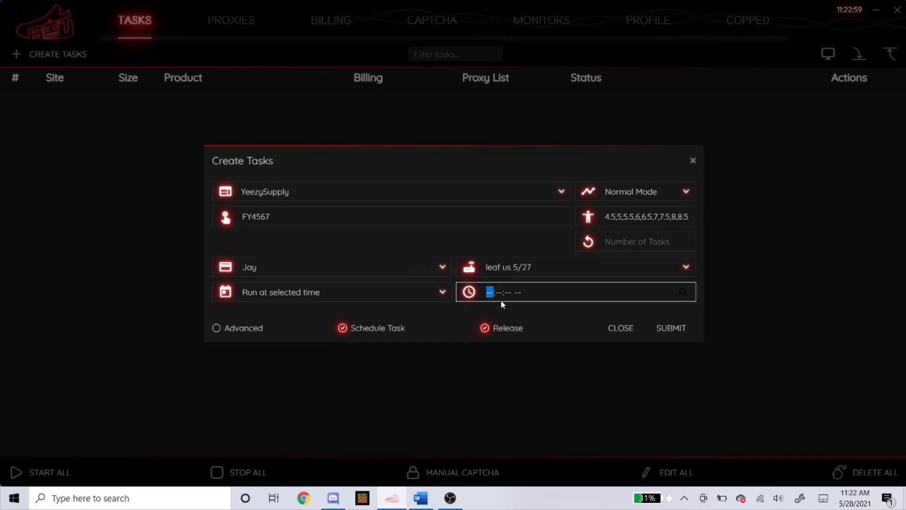
type("060000a")
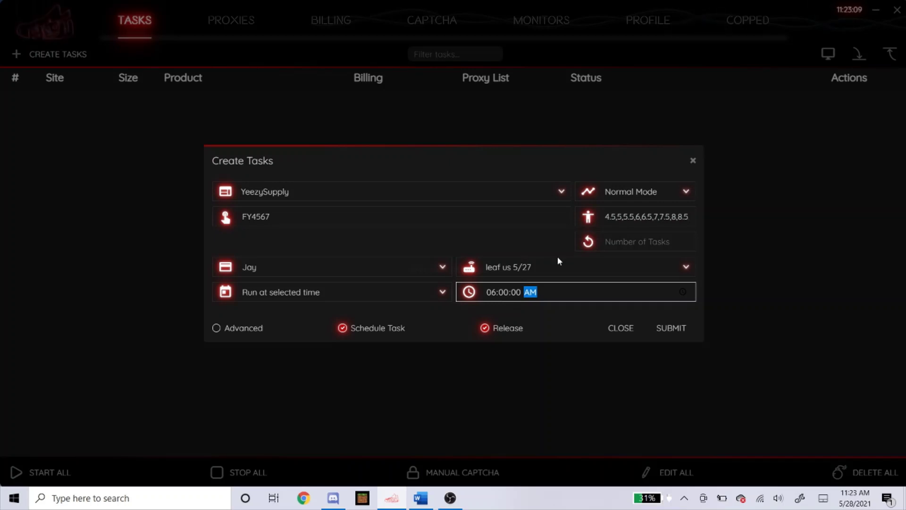
left_click(540, 315)
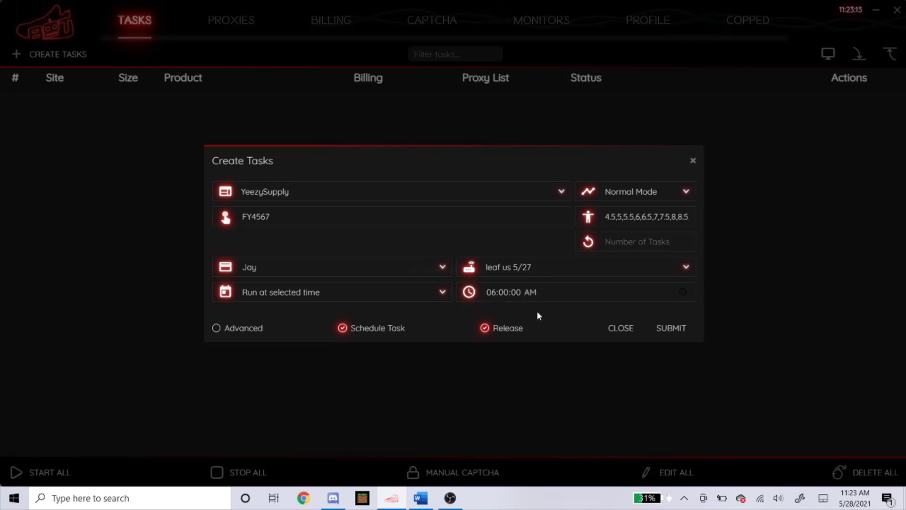
left_click(673, 335)
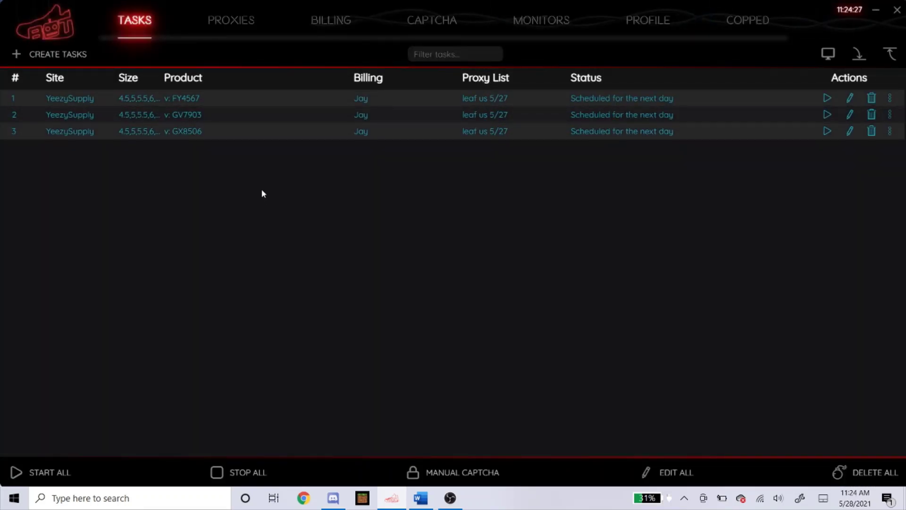
On the CAPTCHA tab, create a DemandWare v3 advanced solver with YeezySupply as its site
left_click(436, 26)
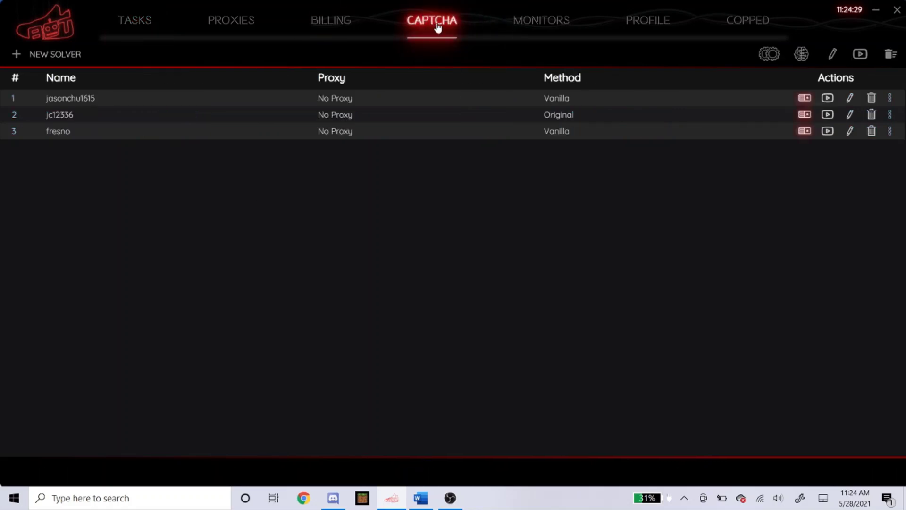
left_click(802, 55)
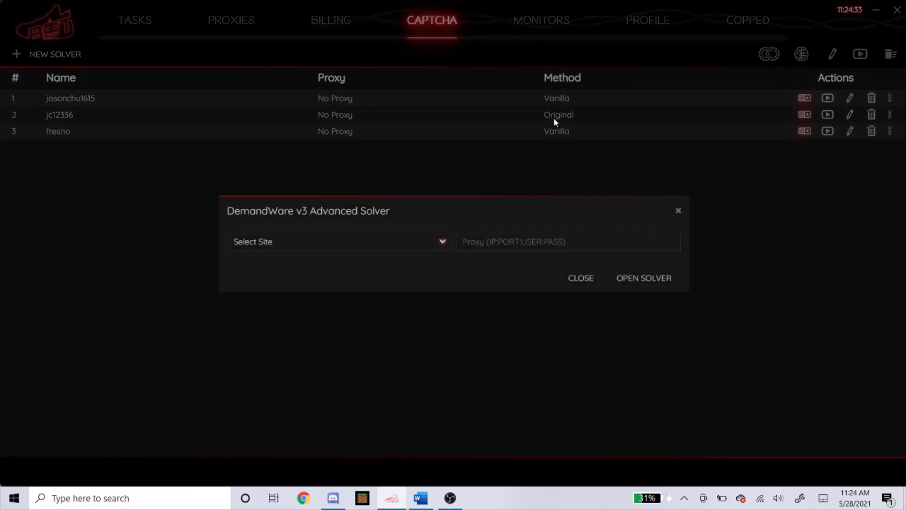
left_click(307, 245)
scroll(298, 345, "down", 10)
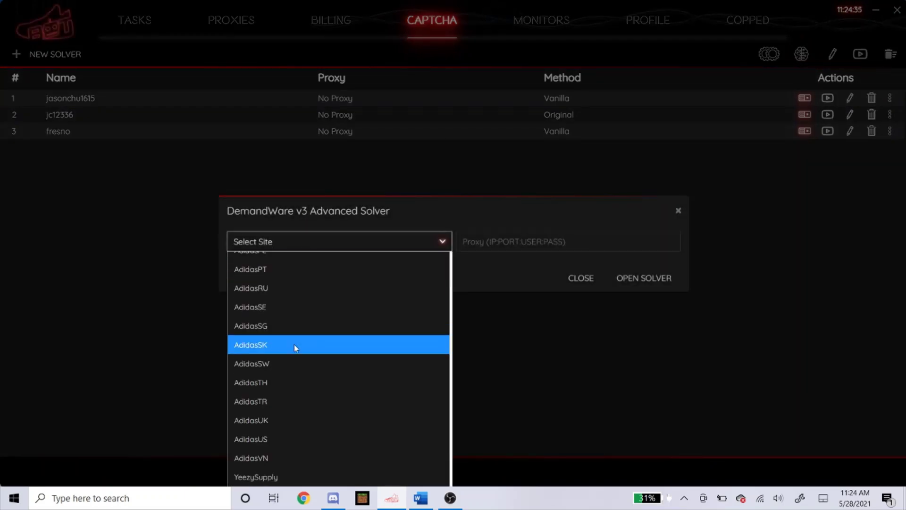
left_click(263, 478)
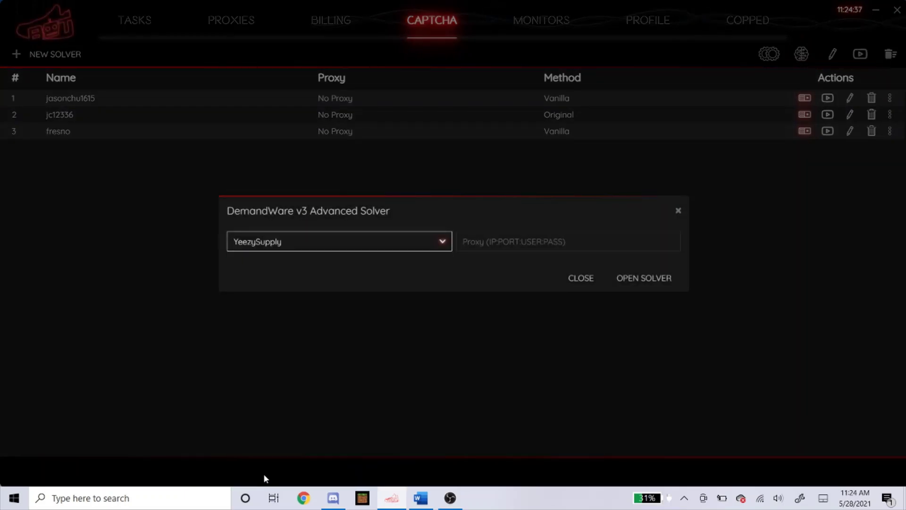
Launch the YeezySupply solver in Chrome and maximise its window
left_click(637, 283)
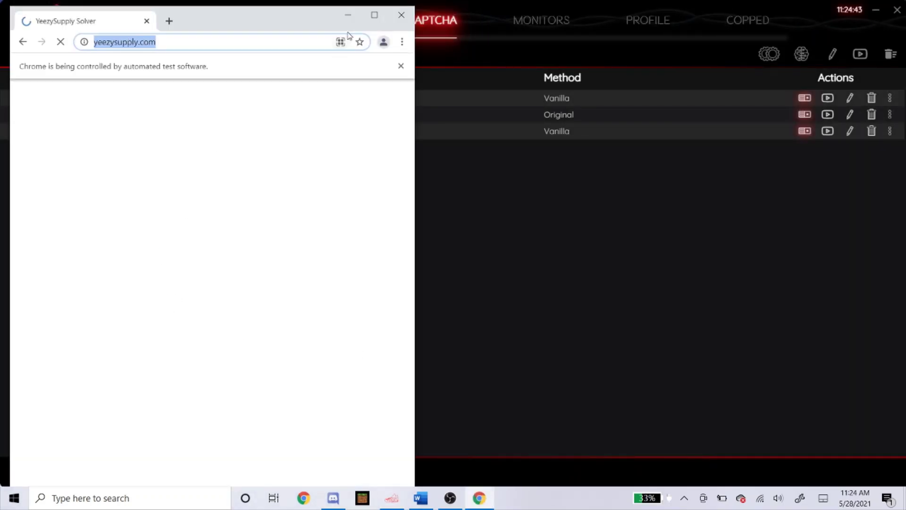
left_click(374, 15)
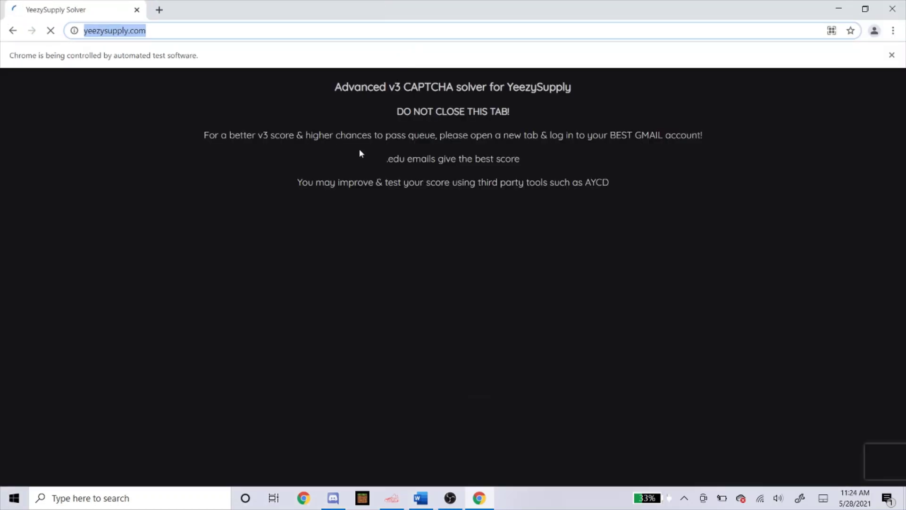
left_click(392, 498)
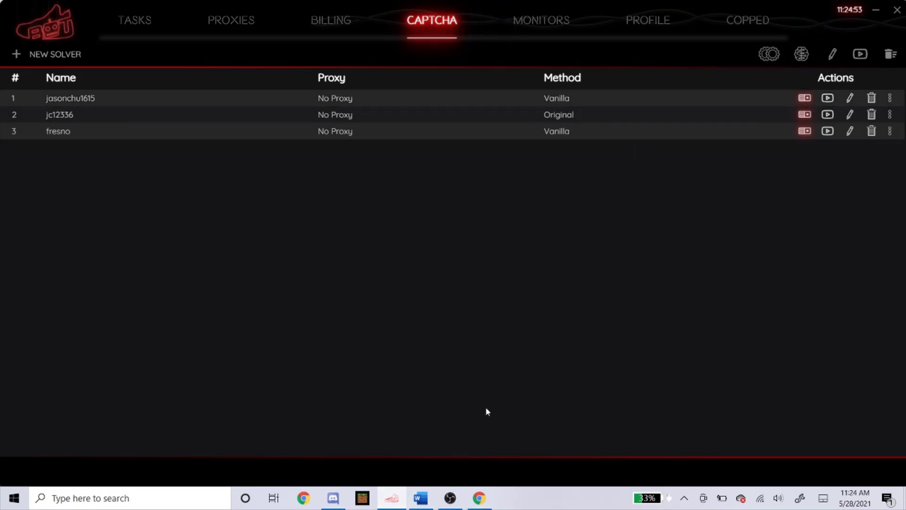
left_click(480, 498)
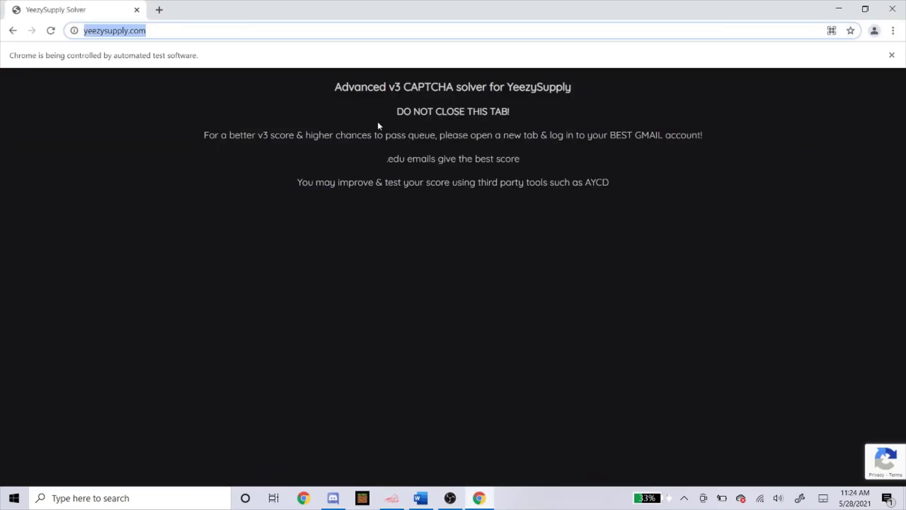
left_click(382, 220)
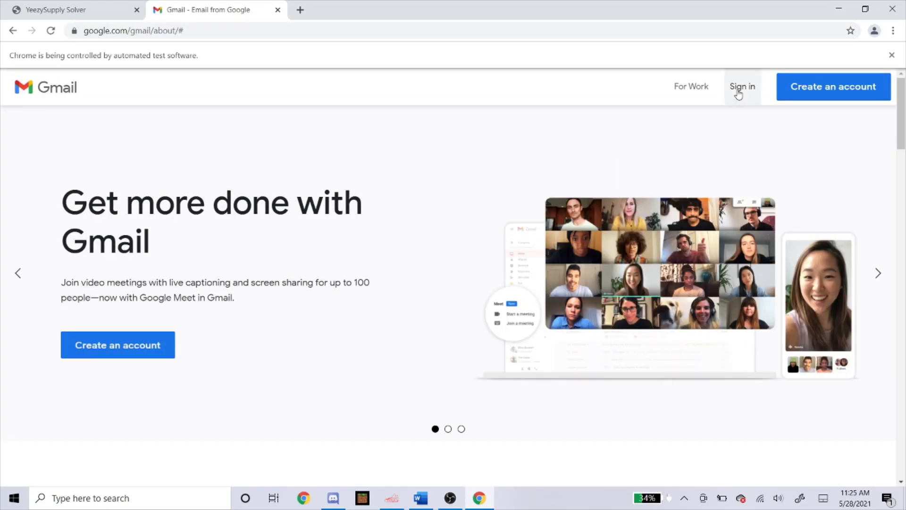
Open the Google sign-in page in another tab, then return to the YeezySupply Solver tab
left_click(739, 92)
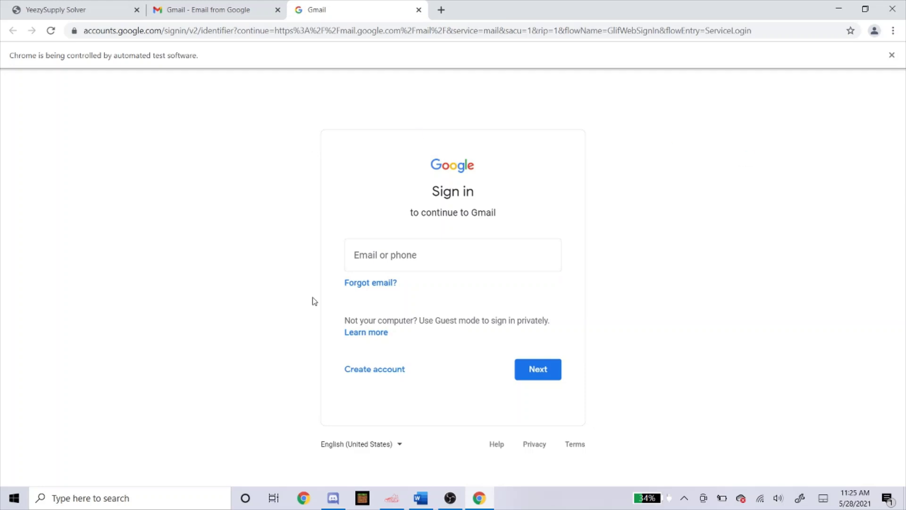
left_click(432, 257)
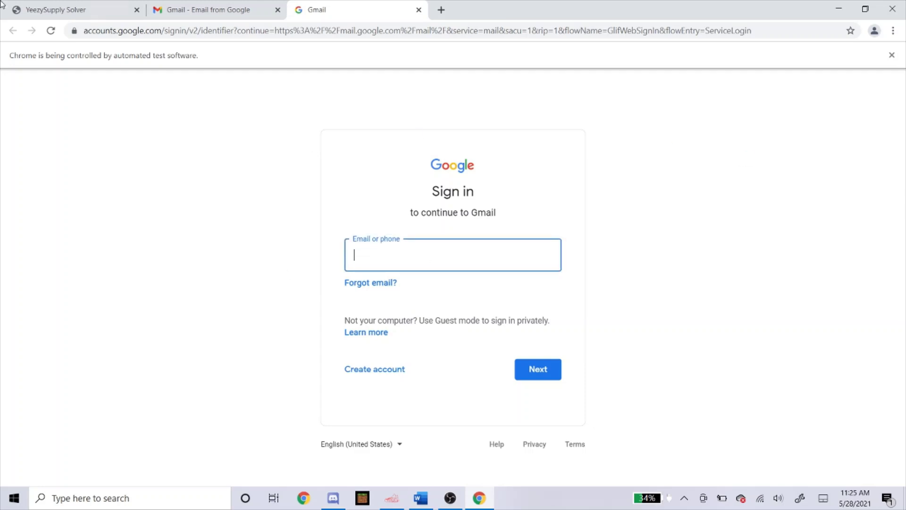
left_click(281, 202)
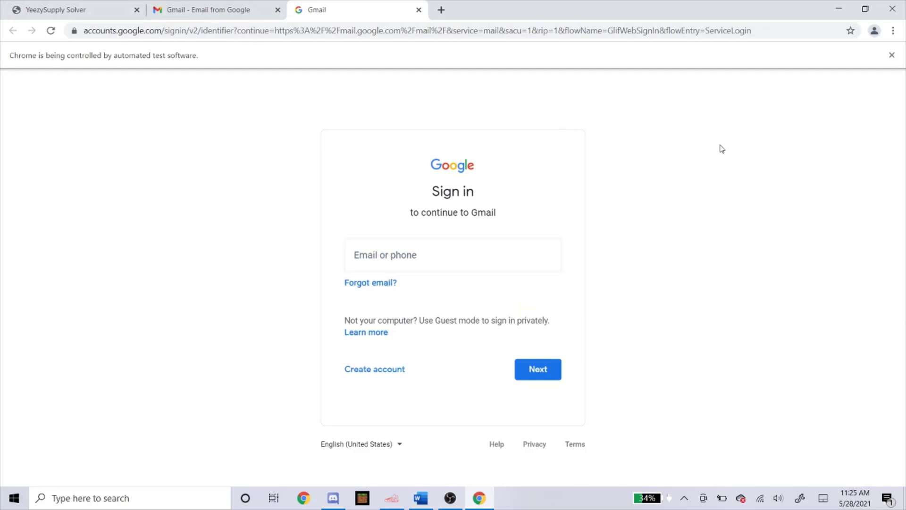
left_click(218, 6)
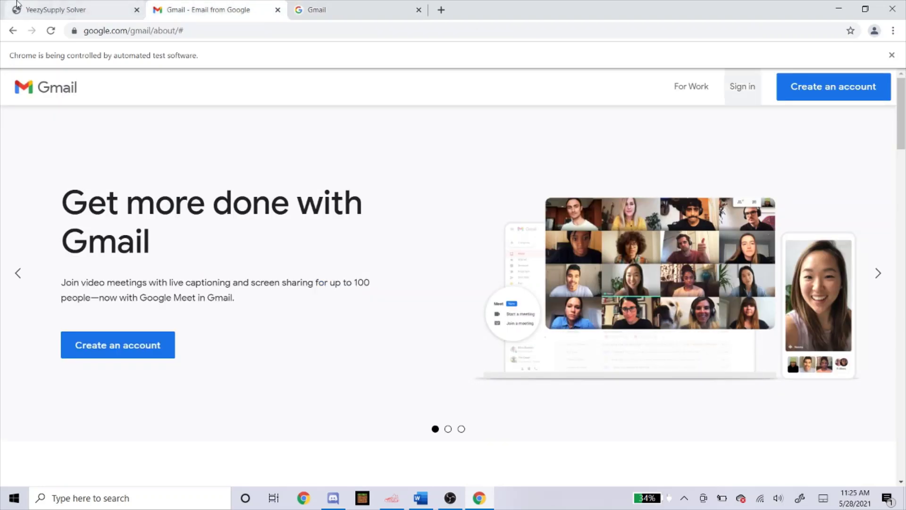
left_click(50, 6)
left_click(349, 11)
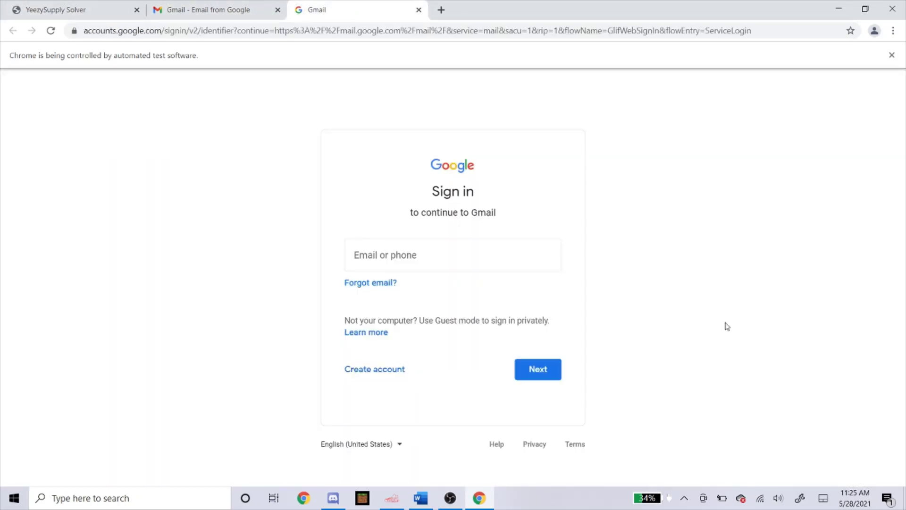
left_click(97, 6)
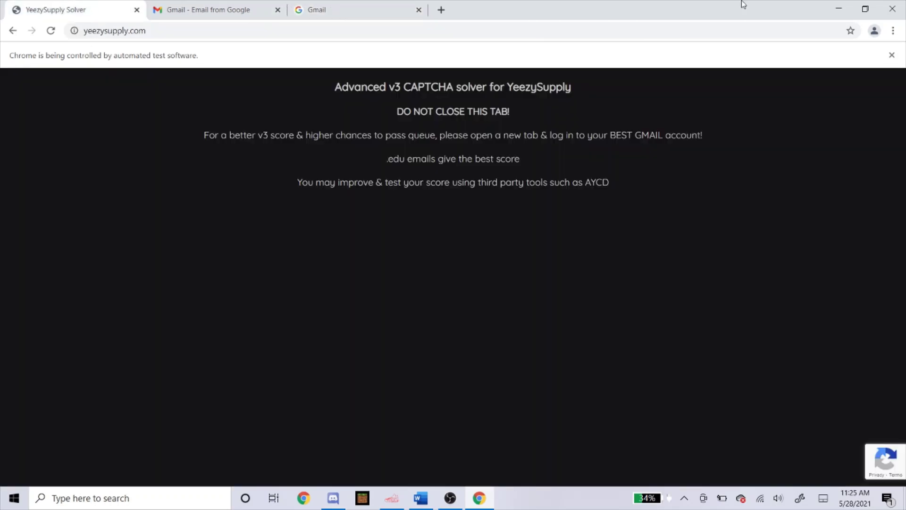
Minimise the YeezySupply solver browser, check the CAPTCHA solvers, and return to NSB's task list
left_click(845, 9)
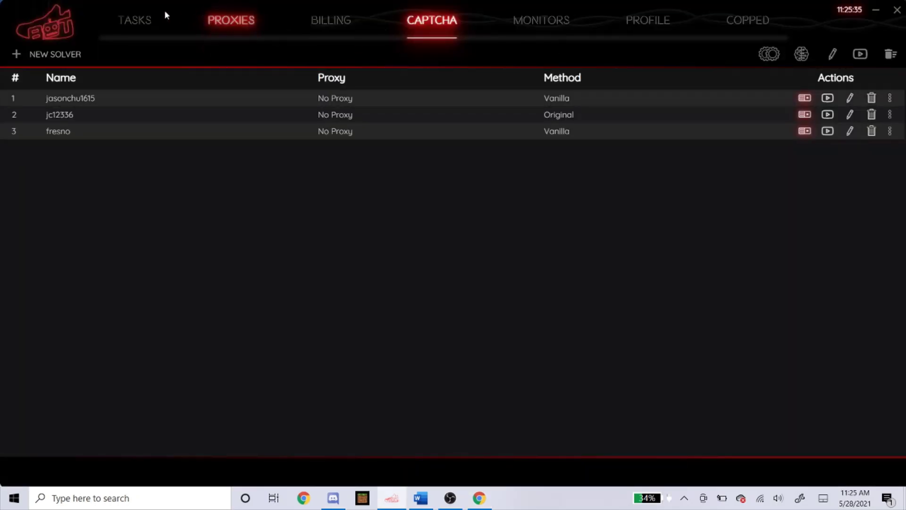
left_click(151, 34)
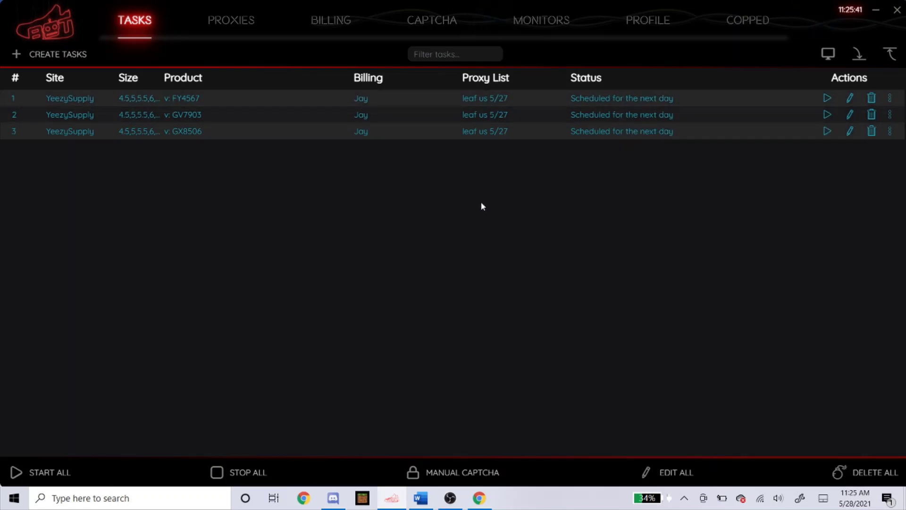
left_click(446, 28)
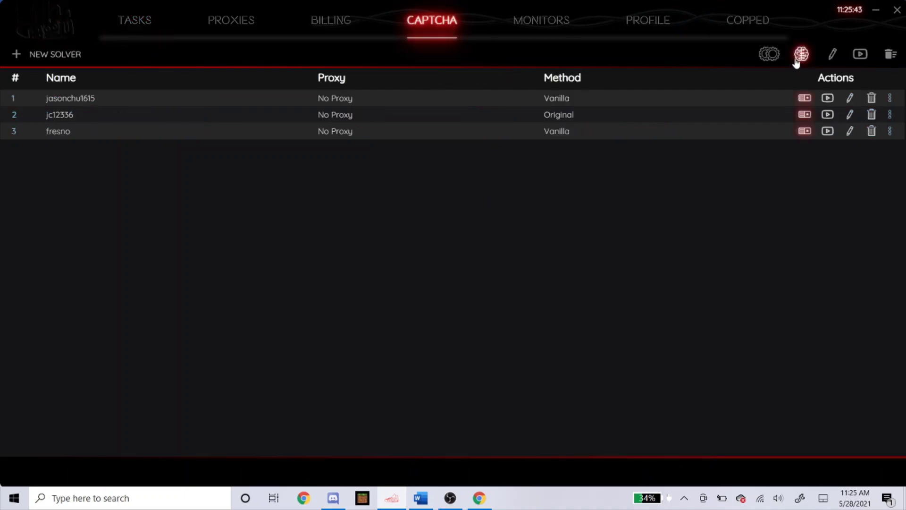
left_click(124, 26)
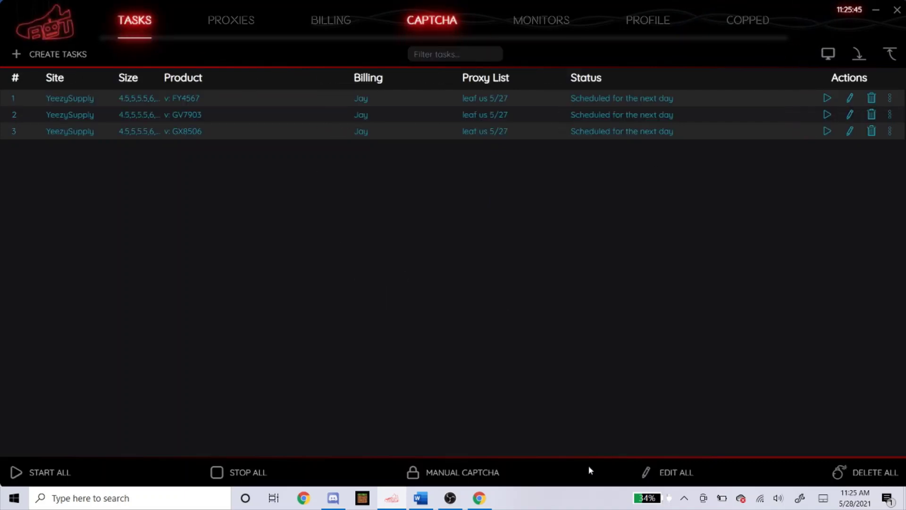
left_click(479, 499)
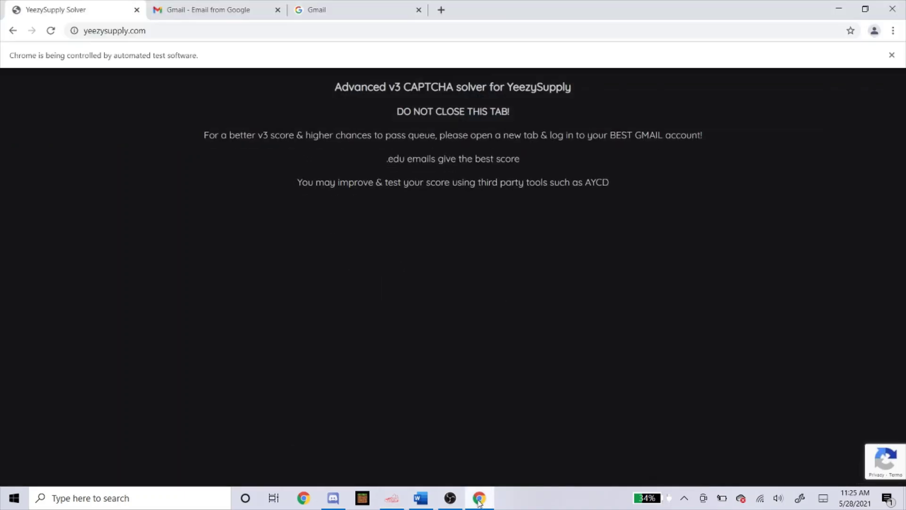
left_click(838, 10)
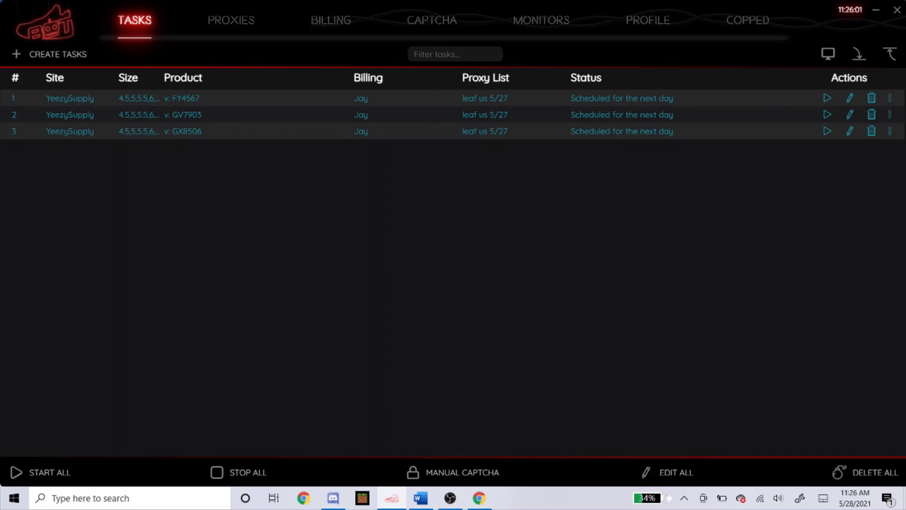
left_click(440, 24)
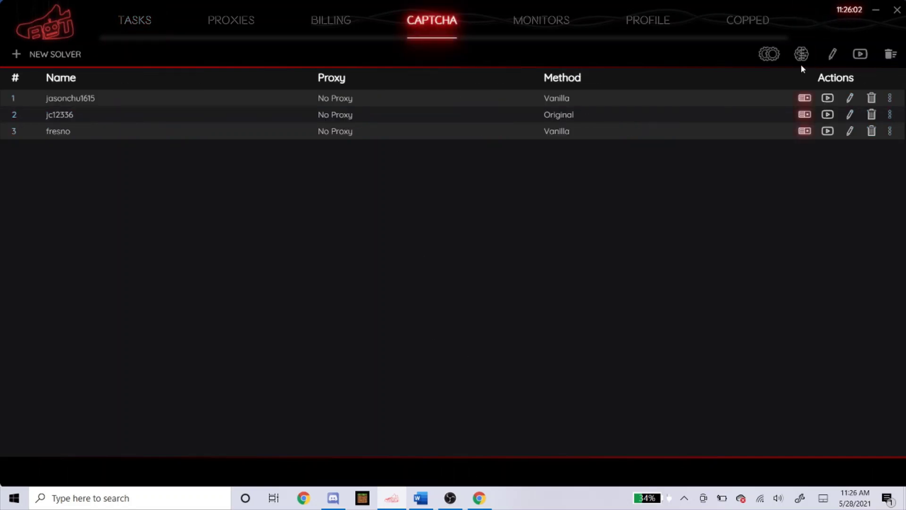
left_click(146, 33)
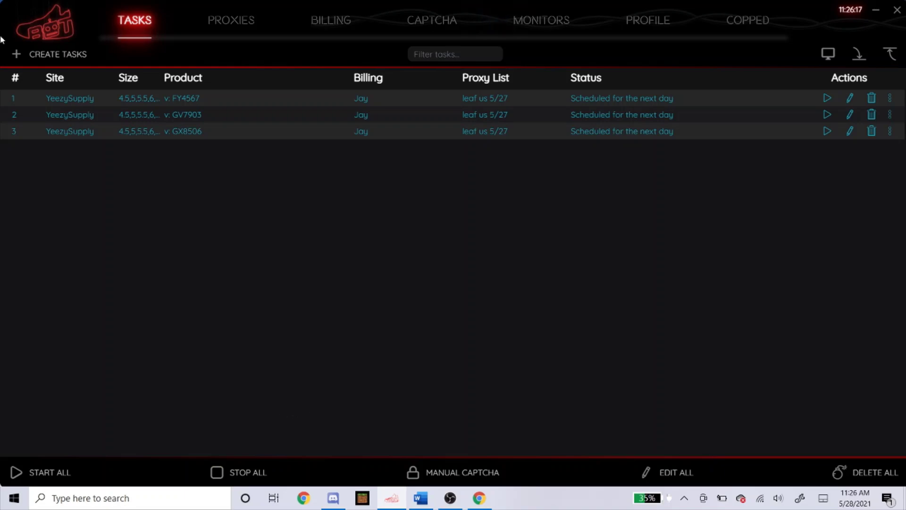
Bring up the Word notes and select the Adults Mineral Blue Shopify keywords
left_click(415, 504)
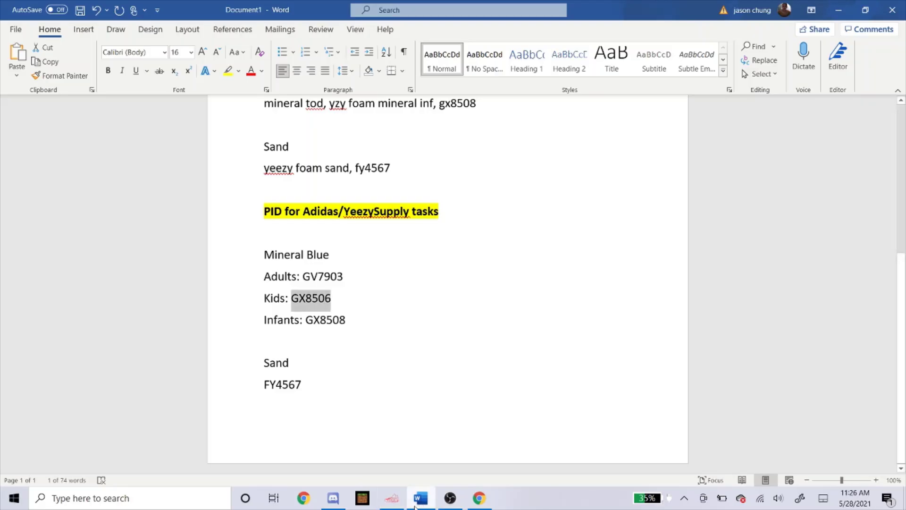
left_click(449, 359)
scroll(444, 354, "up", 5)
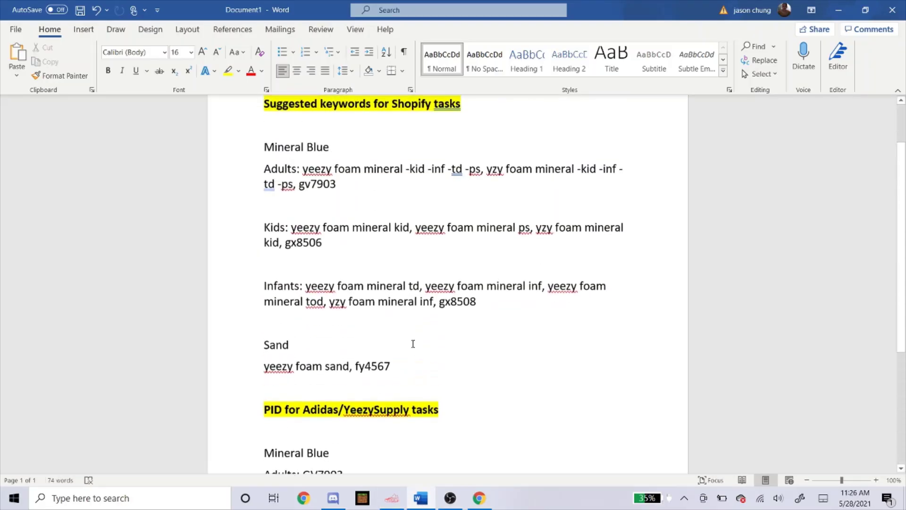
scroll(408, 341, "down", 1)
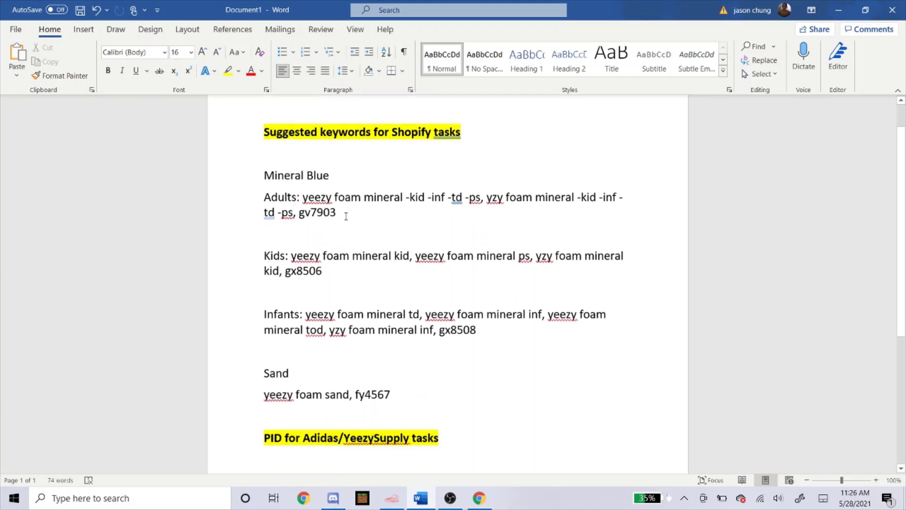
left_click_drag(346, 216, 303, 198)
key("Right")
Look over the Kids and Infants Mineral Blue keywords, then return to NSB
left_click_drag(330, 271, 290, 256)
left_click(273, 255)
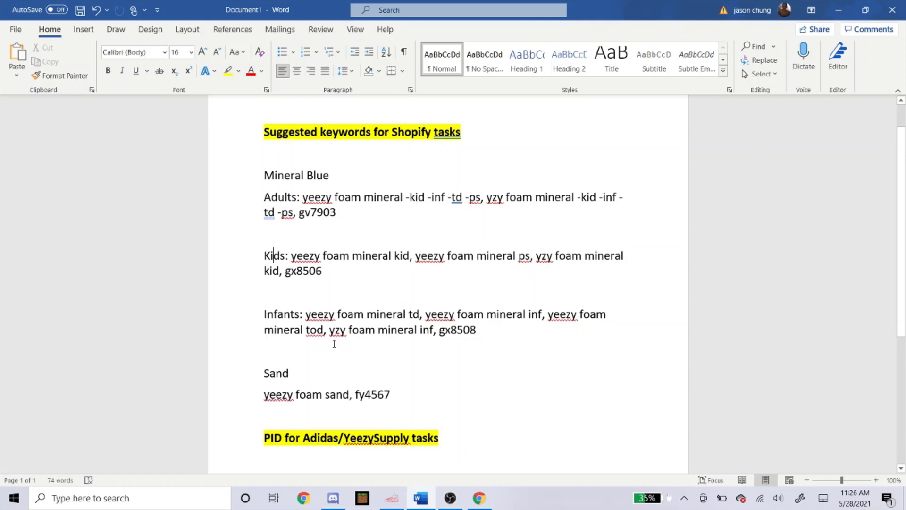
left_click(286, 314)
left_click_drag(472, 333, 306, 313)
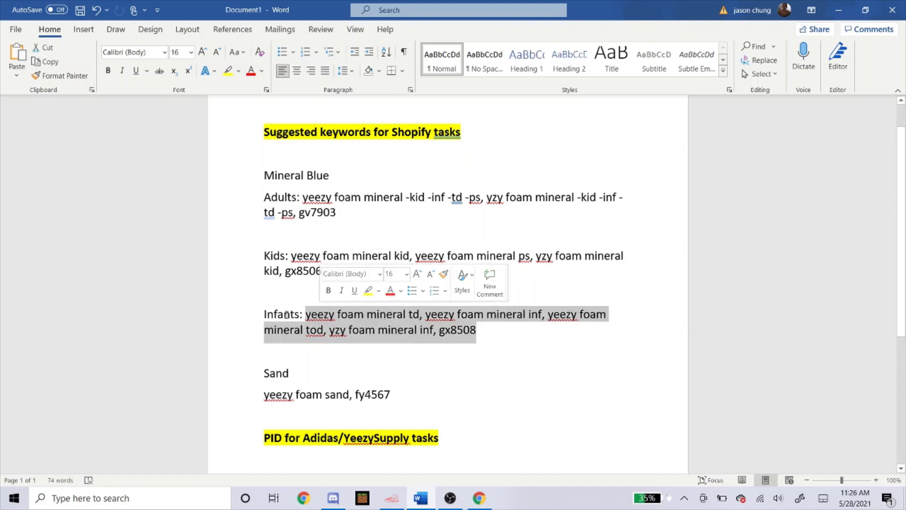
left_click(264, 314)
scroll(272, 299, "down", 3)
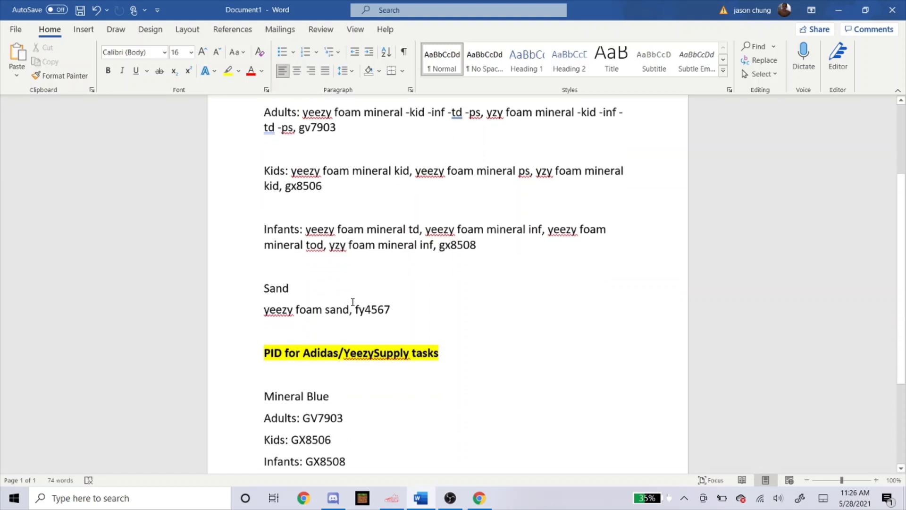
scroll(323, 305, "up", 1)
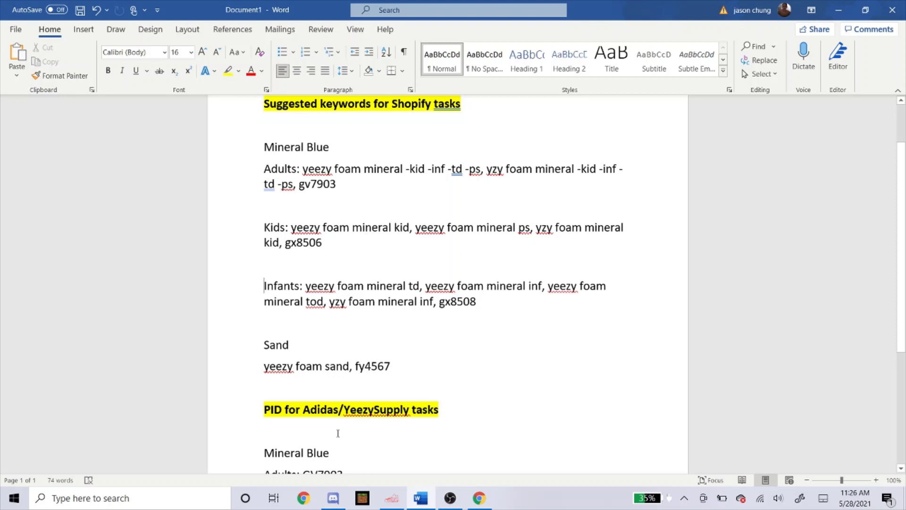
left_click(390, 505)
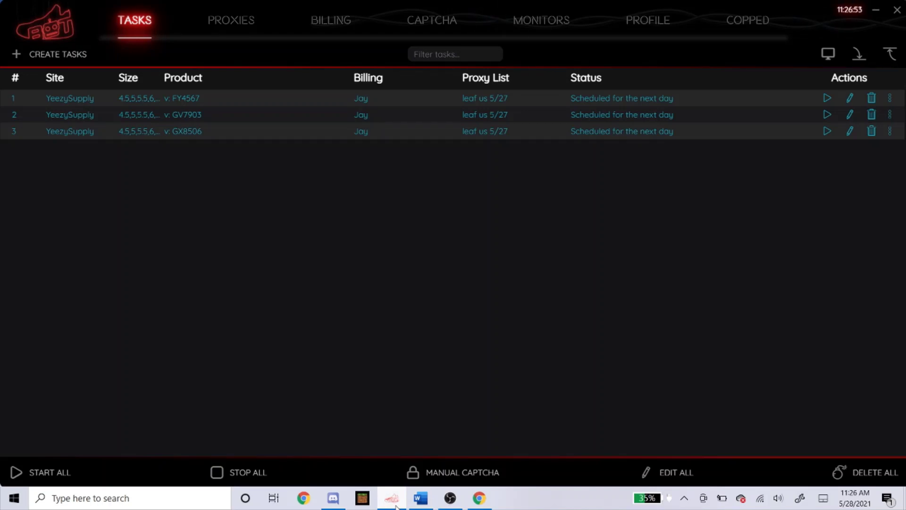
Start a new task with SocialStatusPGH as the site, then begin browsing to Social Status in Chrome
left_click(57, 58)
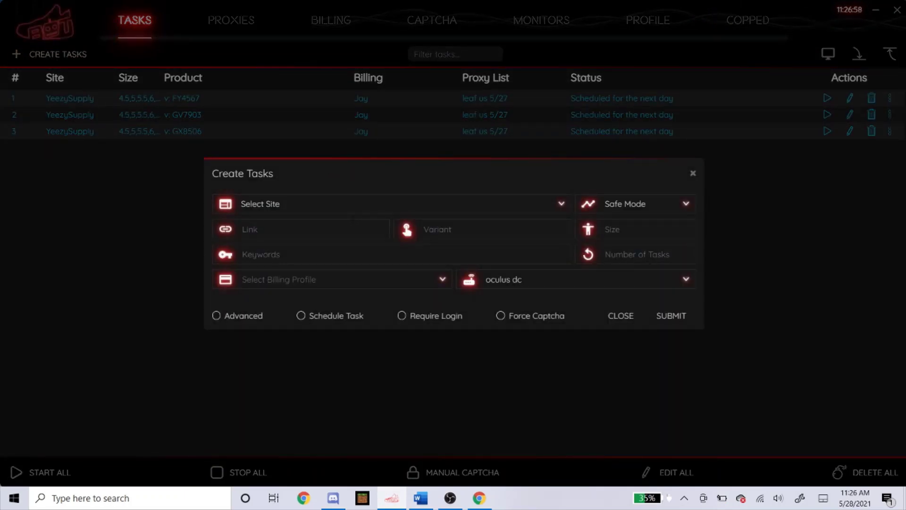
left_click(350, 204)
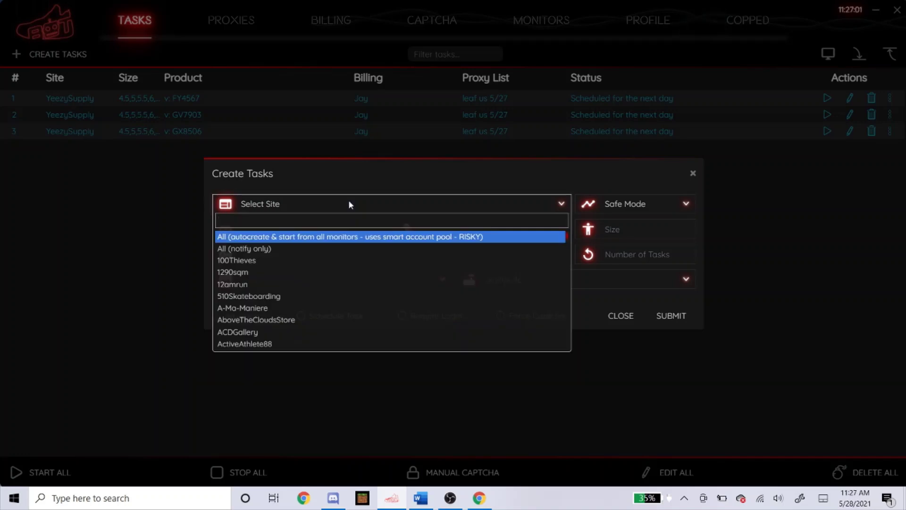
type("socio")
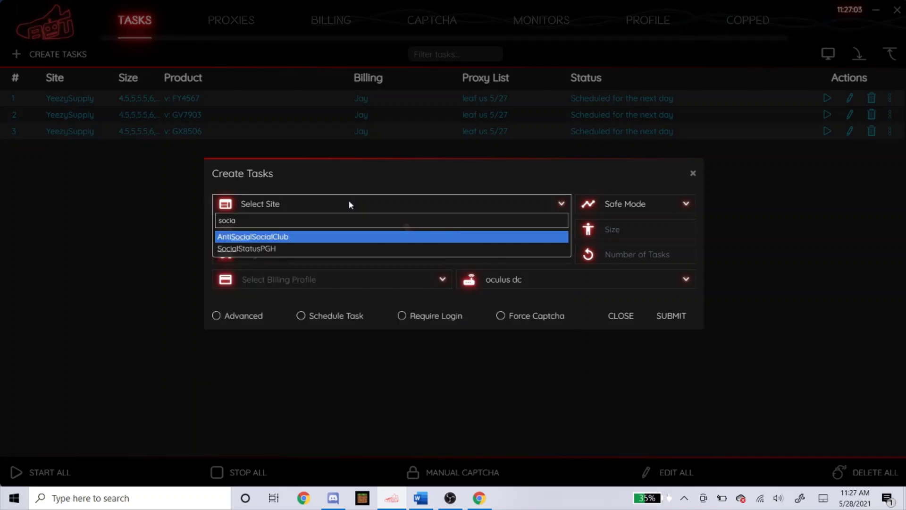
key("Down")
key("Return")
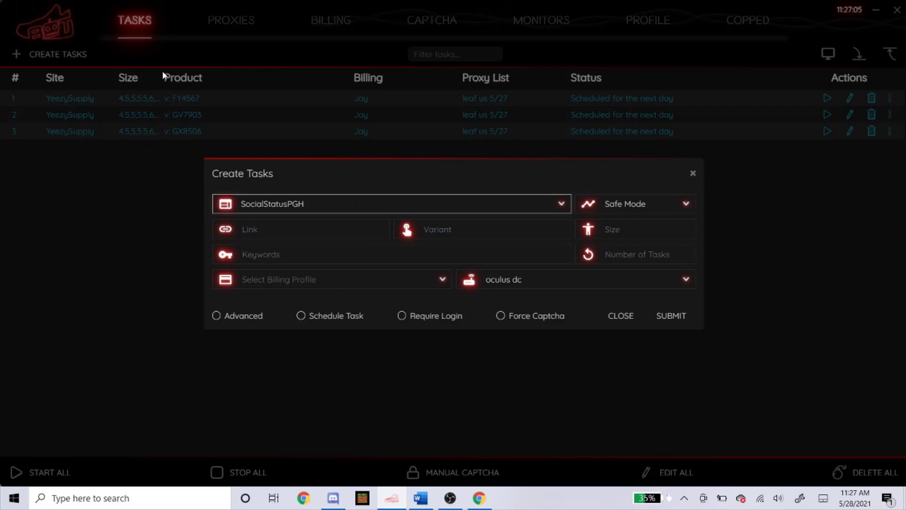
left_click(303, 498)
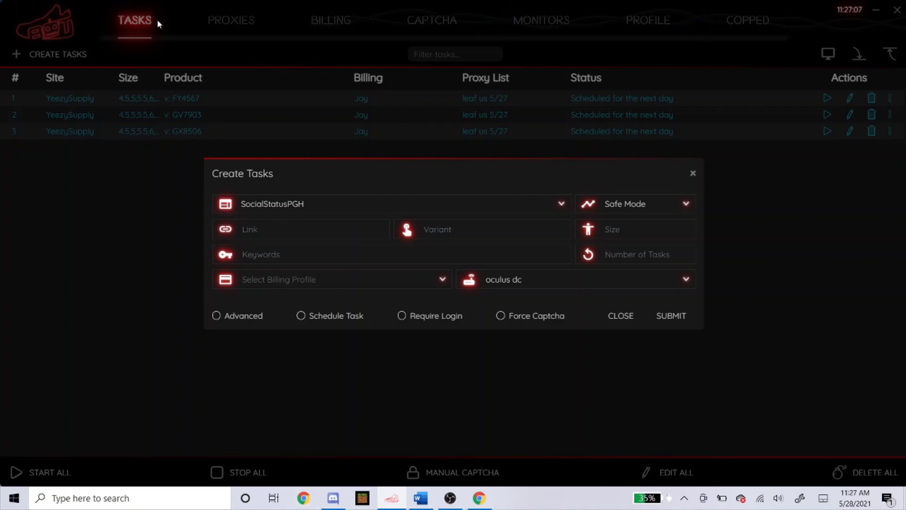
type("socialstatuspgh.com/collections/releases")
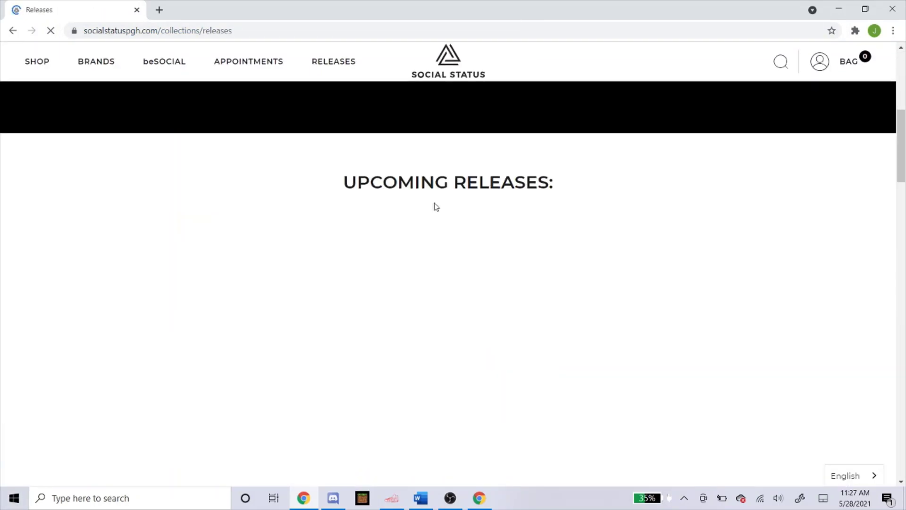
Scroll down and back up through socialstatuspgh.com's releases list, then close Chrome
scroll(435, 207, "down", 15)
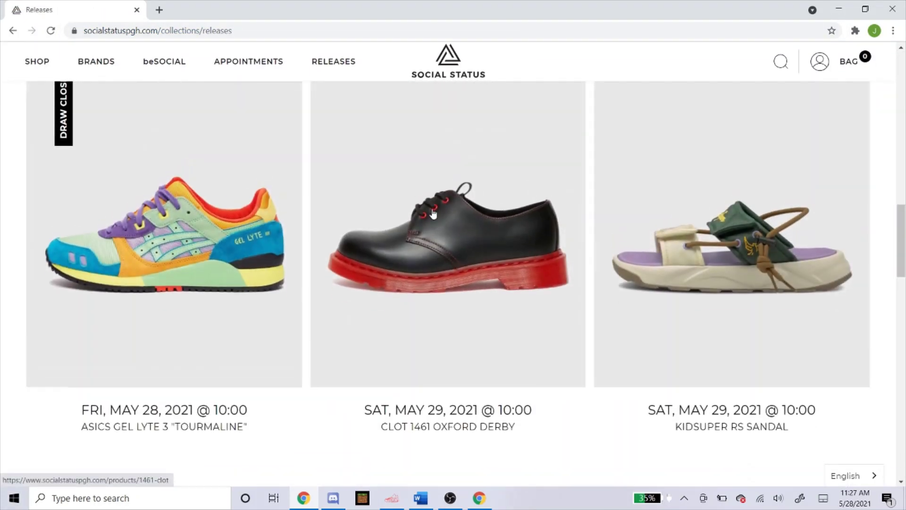
scroll(433, 212, "down", 8)
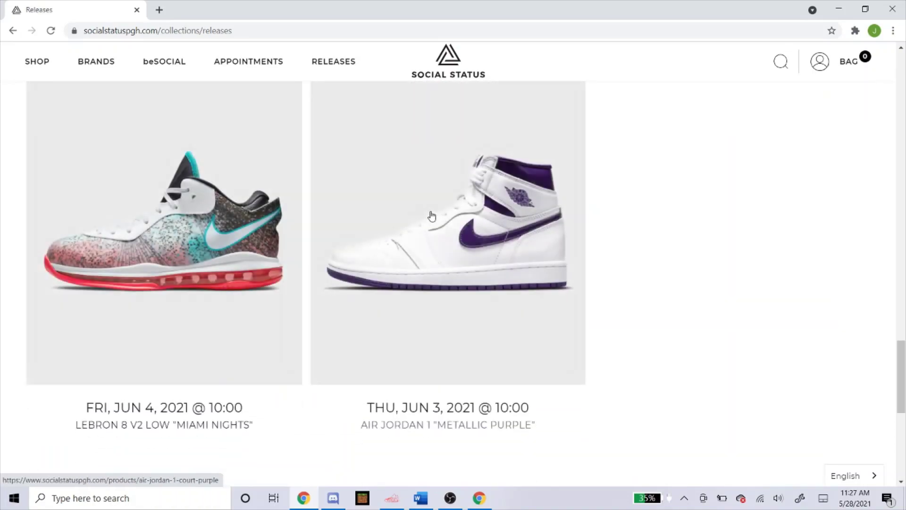
scroll(431, 213, "up", 7)
scroll(432, 213, "up", 20)
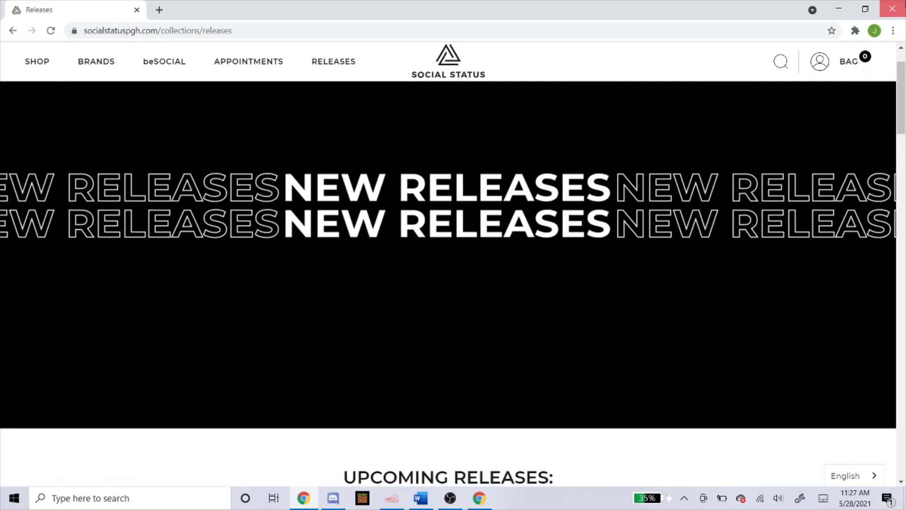
left_click(892, 8)
Copy 'yeezy foam sand, fy4567' from the Word keyword notes and return to NSB
left_click(420, 498)
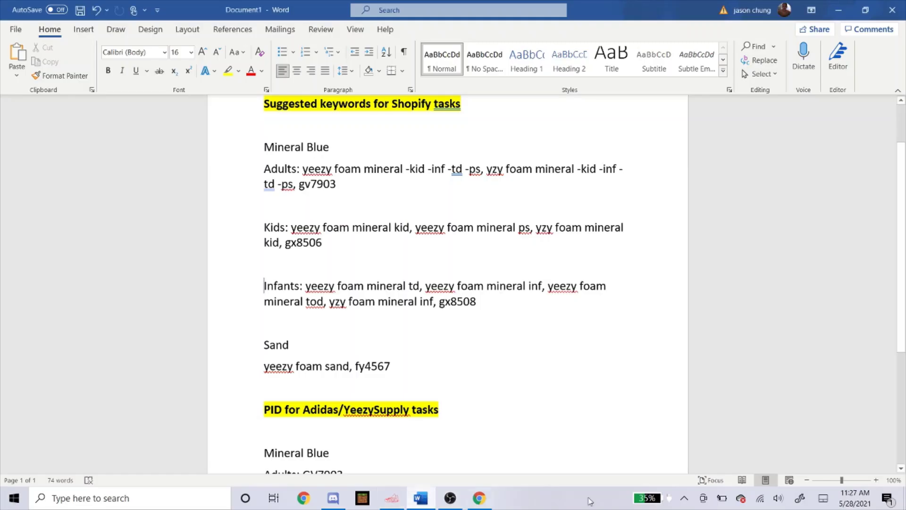
left_click_drag(395, 367, 261, 370)
right_click(271, 366)
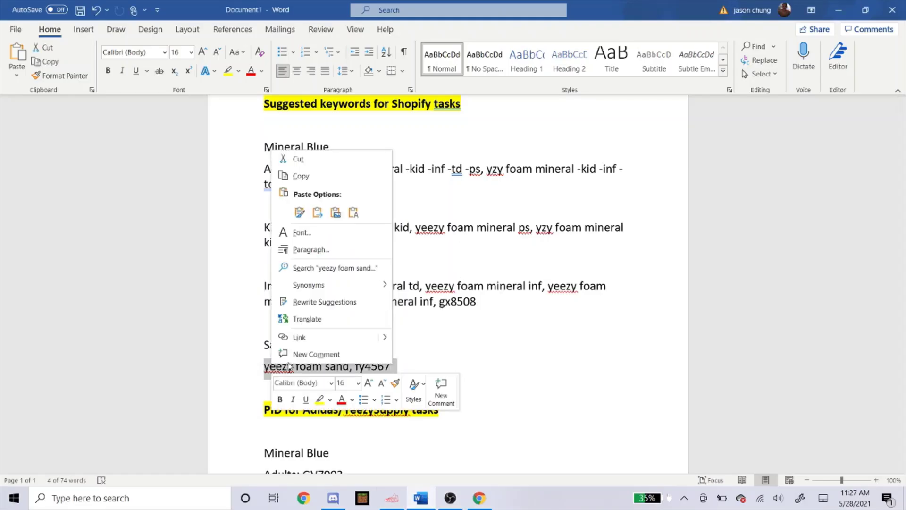
left_click(299, 176)
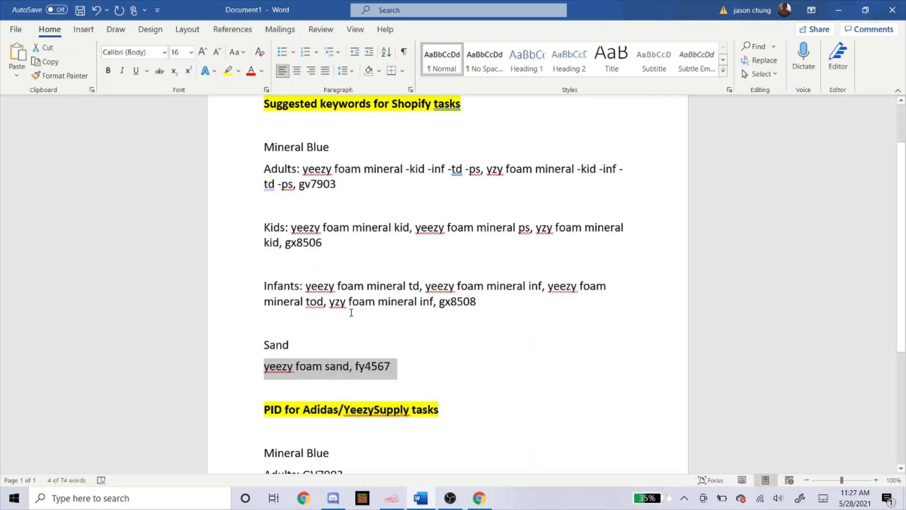
left_click(391, 498)
Paste 'yeezy foam sand, fy4567' into Keywords and choose the Cyborg3.0 task mode
left_click(302, 254)
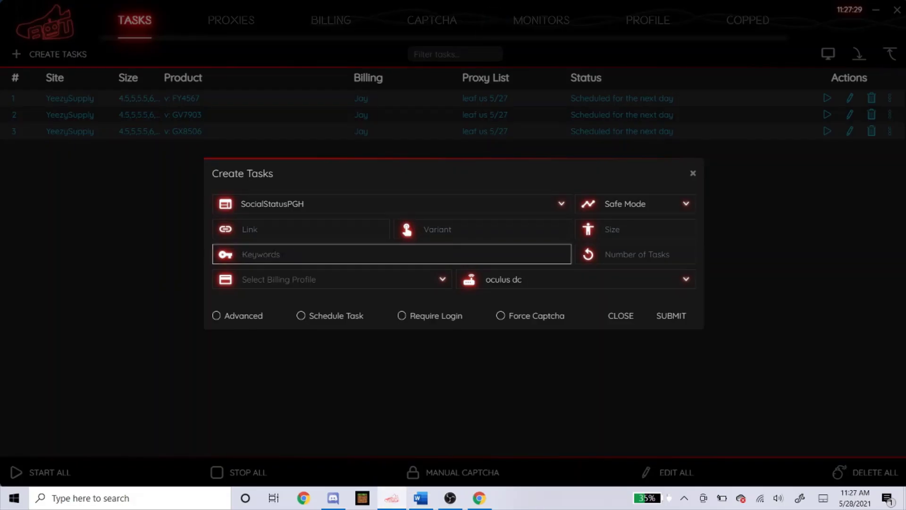
right_click(273, 252)
left_click(283, 274)
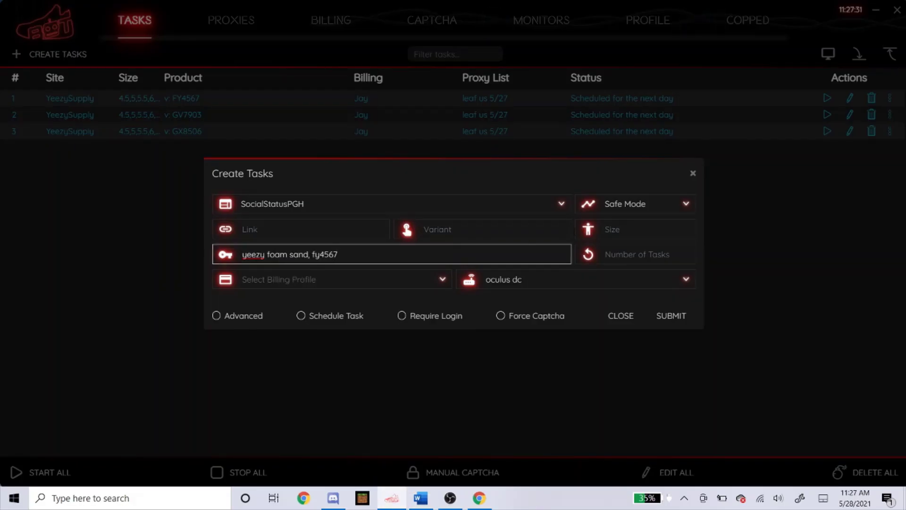
left_click(635, 204)
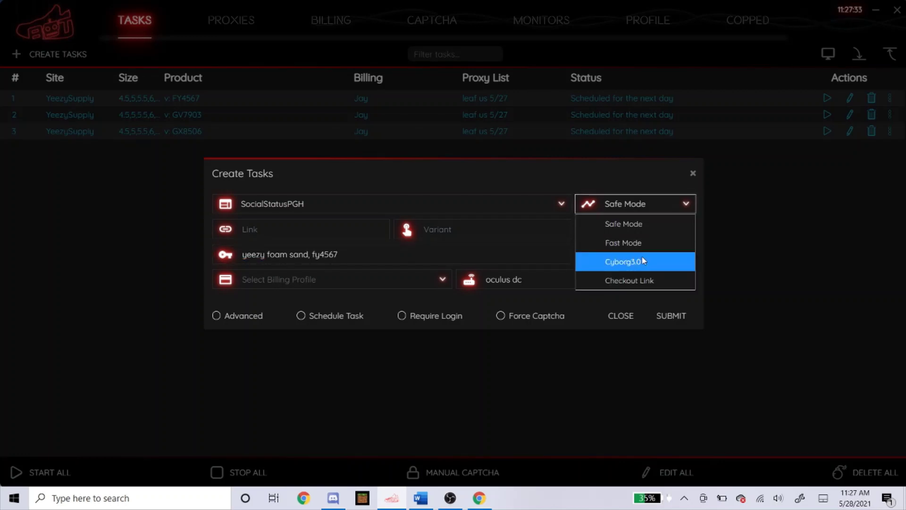
left_click(643, 261)
Set the task size to RA and the billing profile to Jay
left_click(633, 230)
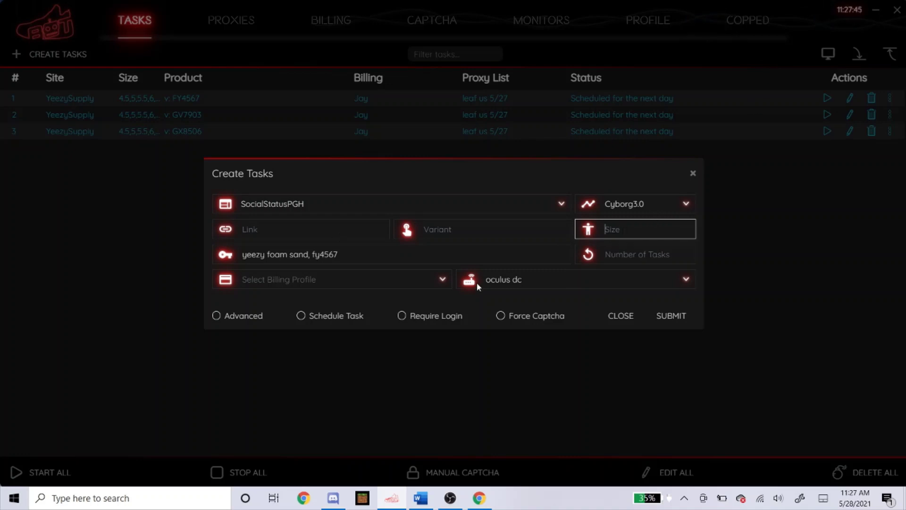
left_click(405, 252)
left_click(609, 225)
key("Caps_Lock")
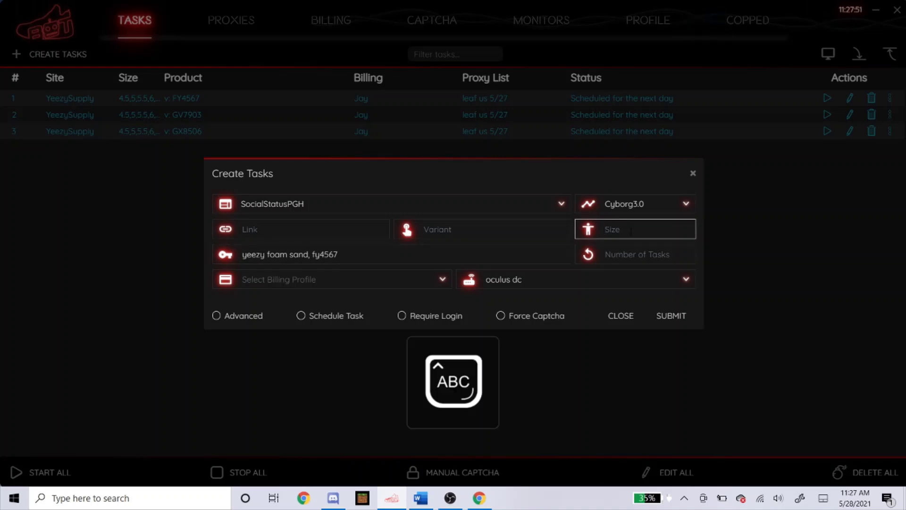
type("RA")
key("Caps_Lock")
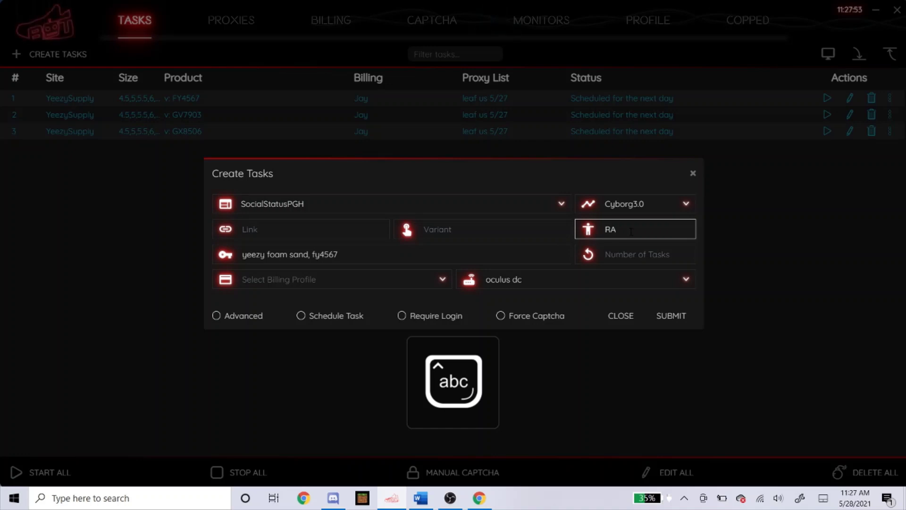
key("BackSpace")
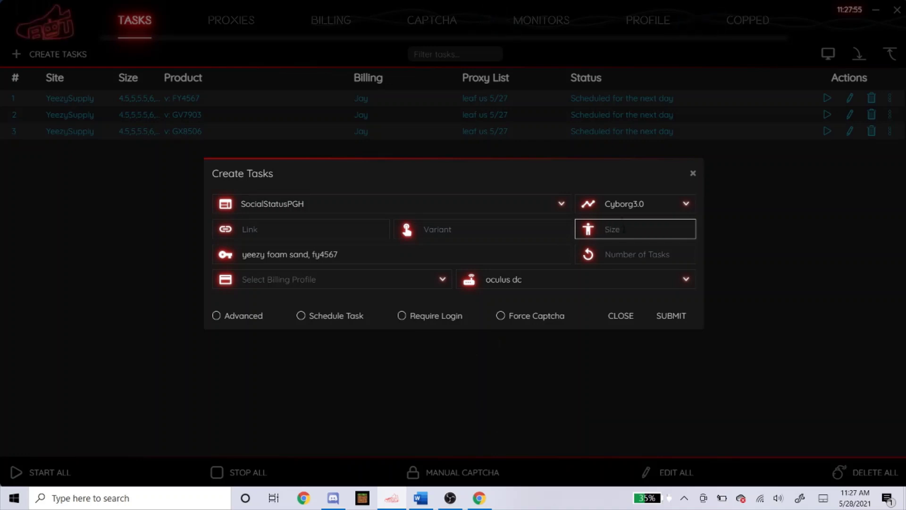
left_click(291, 279)
left_click(281, 70)
left_click(609, 278)
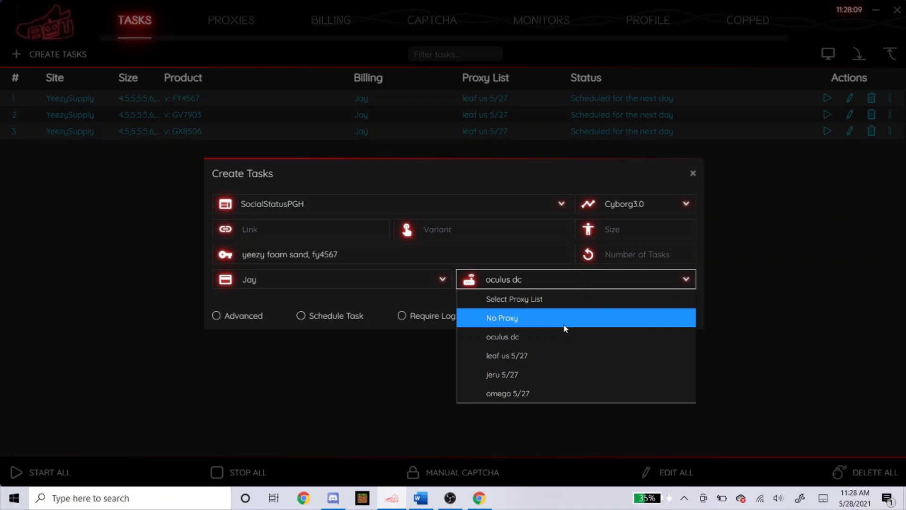
Choose No Proxy and set both advanced timeouts to 3333 ms
left_click(563, 336)
left_click(533, 280)
left_click(538, 318)
left_click(233, 314)
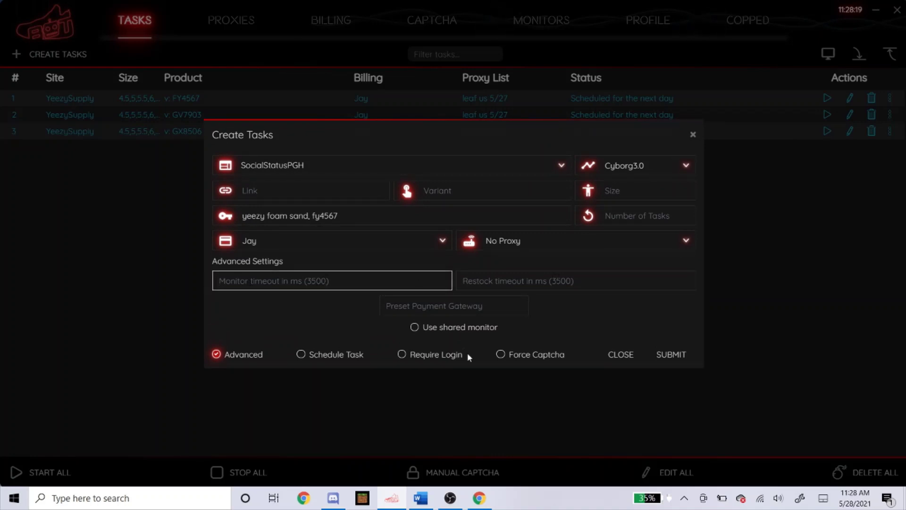
type("3333")
key("Tab")
type("3333")
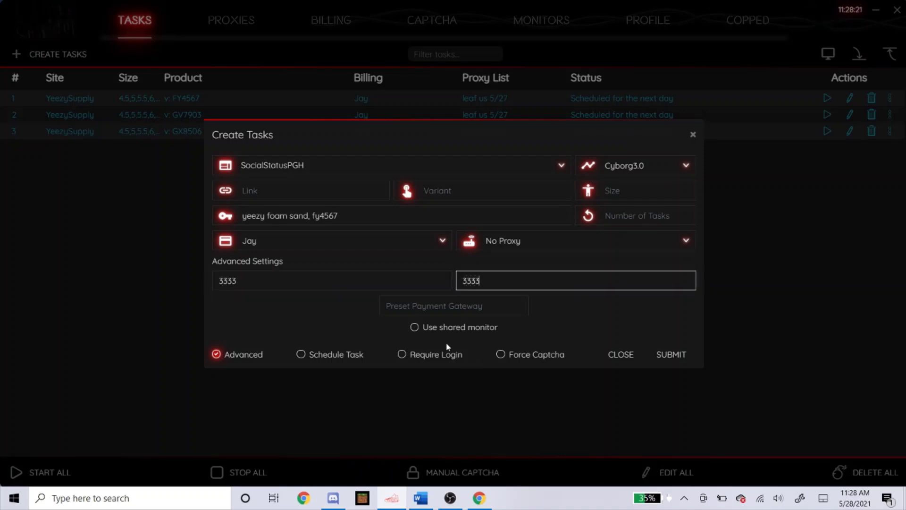
Schedule the task for 03:58:00 AM with Force Captcha enabled and submit it
left_click(322, 354)
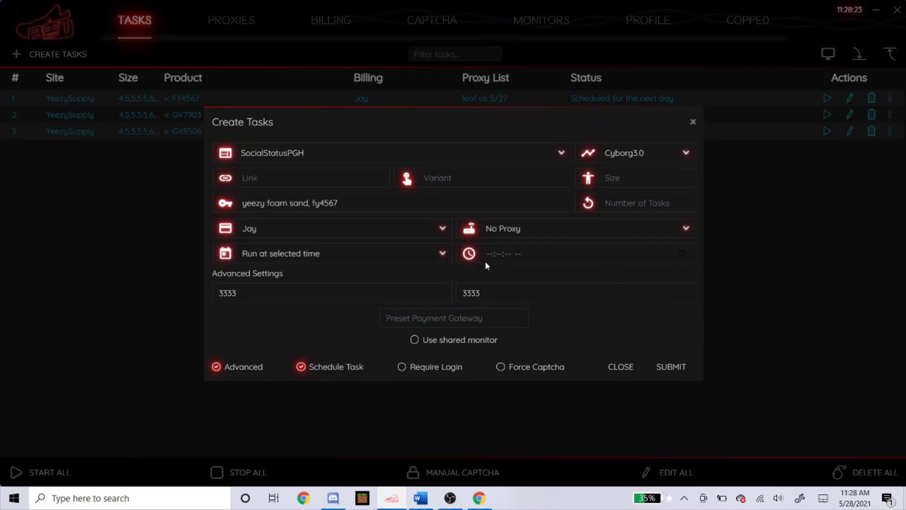
left_click(487, 254)
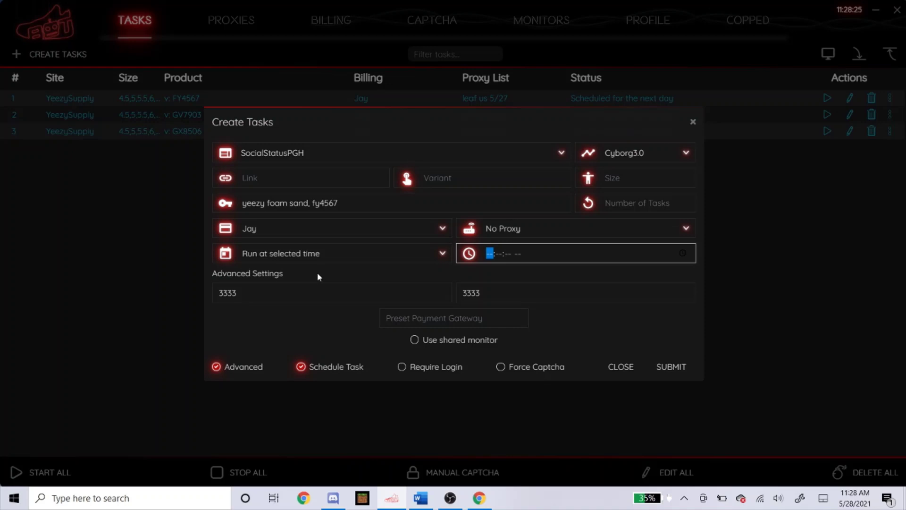
type("035800a")
left_click(320, 340)
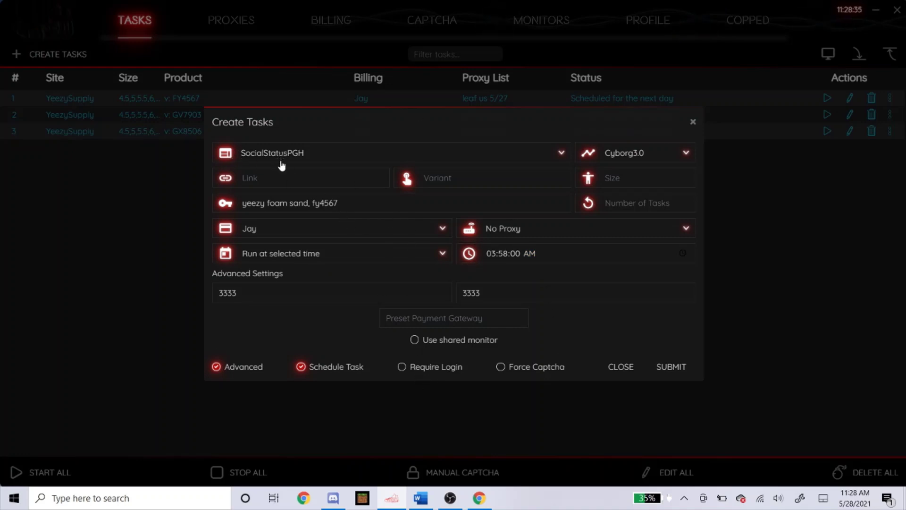
left_click(521, 369)
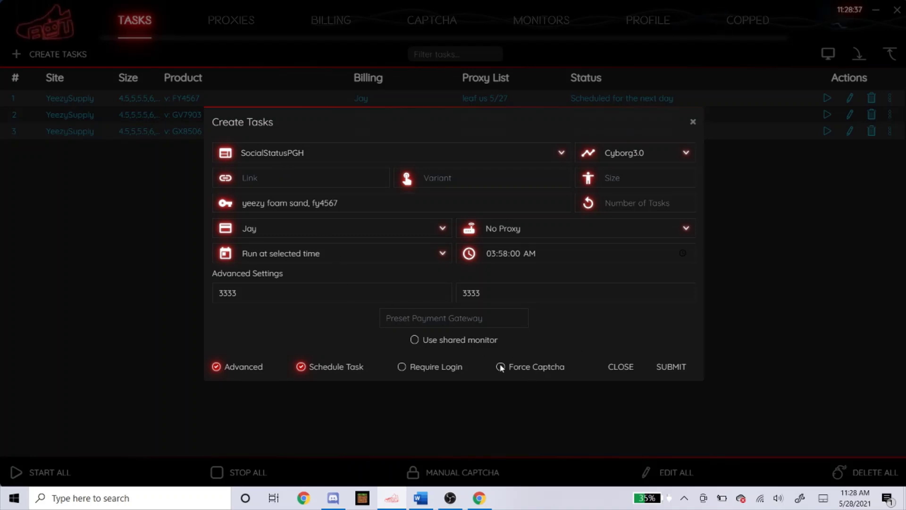
left_click(671, 369)
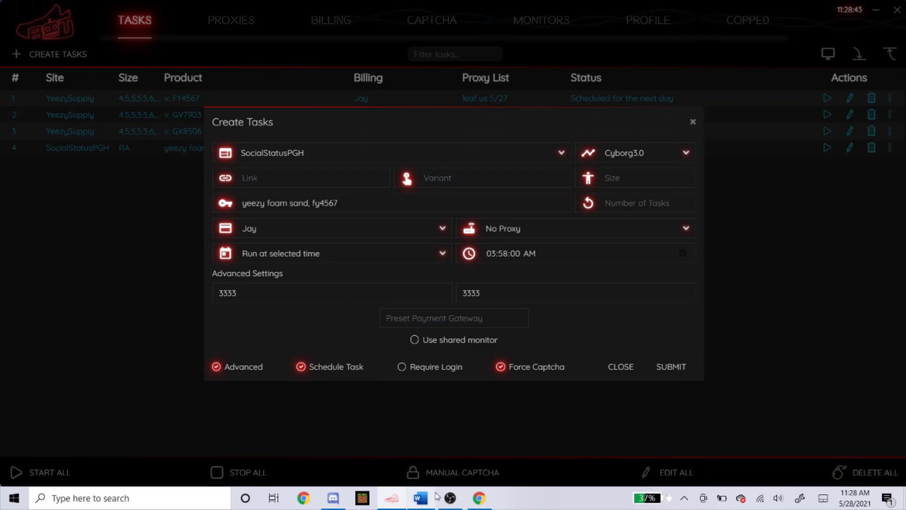
Select and copy the Adults Mineral Blue keyword text ending in gv7903 in Word
left_click(418, 498)
left_click(357, 357)
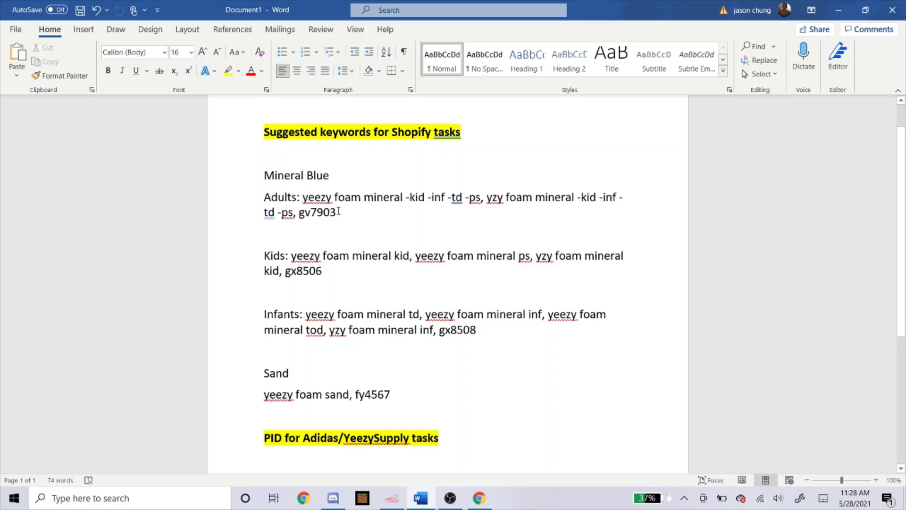
left_click_drag(335, 213, 304, 199)
left_click_drag(335, 272, 308, 258)
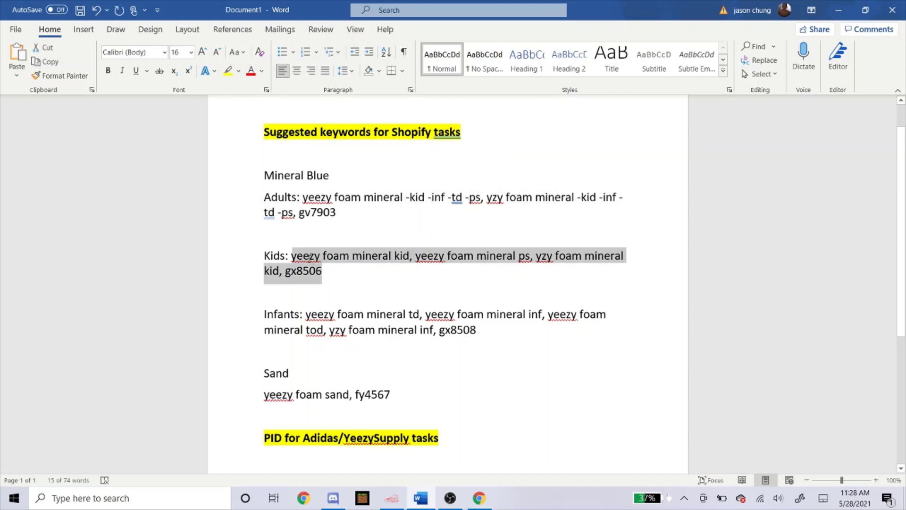
left_click_drag(336, 213, 303, 198)
right_click(307, 200)
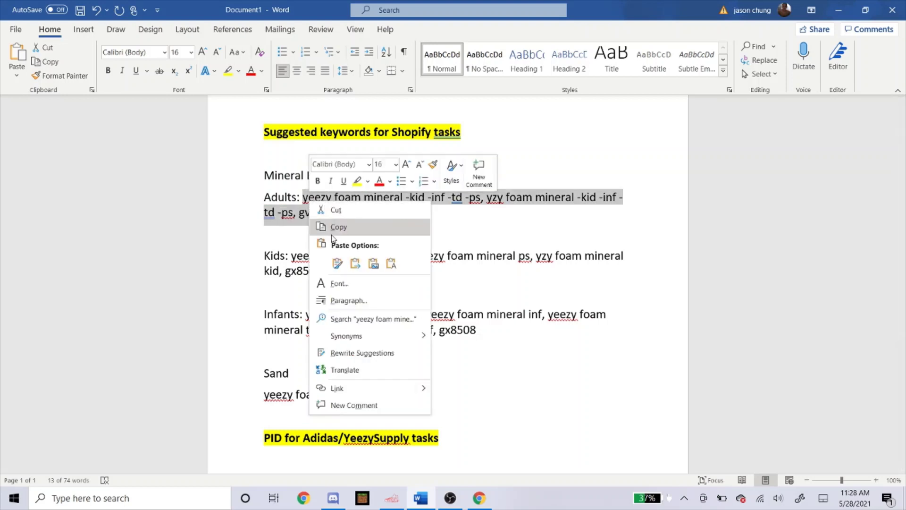
left_click(338, 227)
left_click(444, 213)
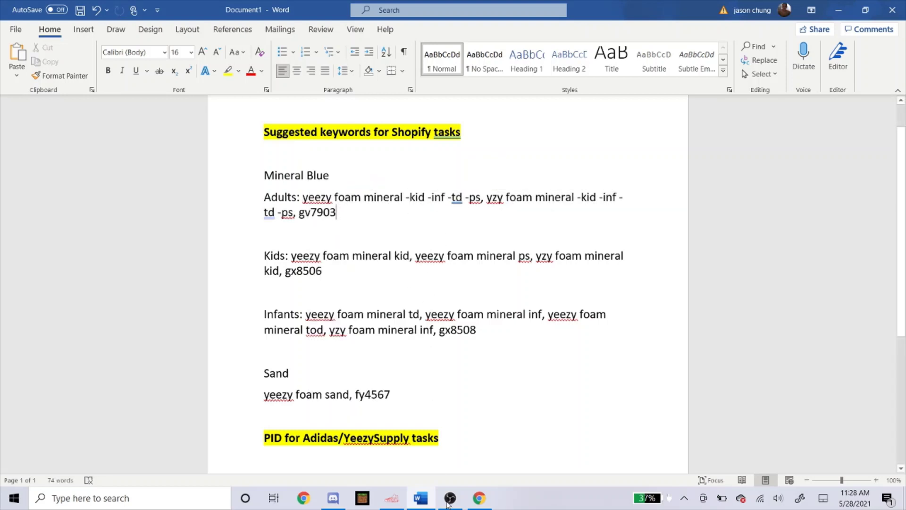
Replace the keywords with the copied Adults text, choose the oculus dc proxy list, submit, and close the form
left_click(392, 497)
double_click(337, 203)
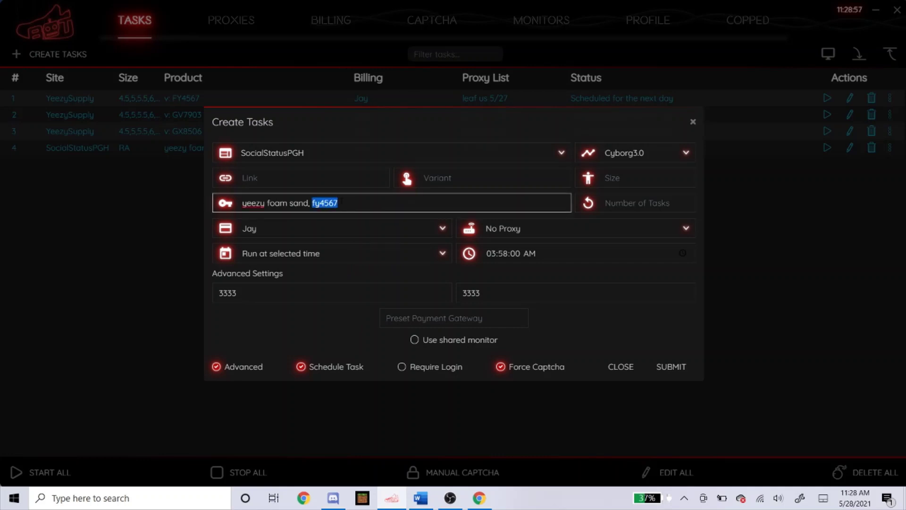
key("ctrl+a")
right_click(341, 203)
left_click(357, 226)
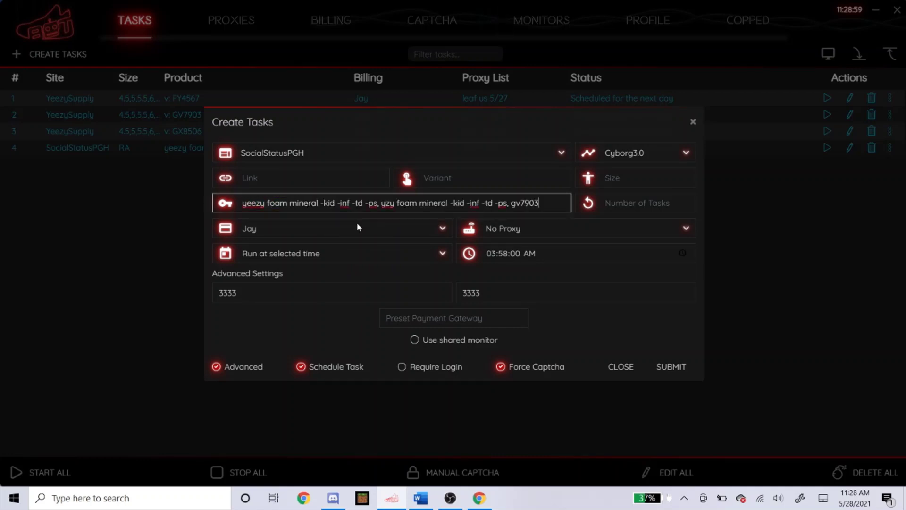
left_click(578, 234)
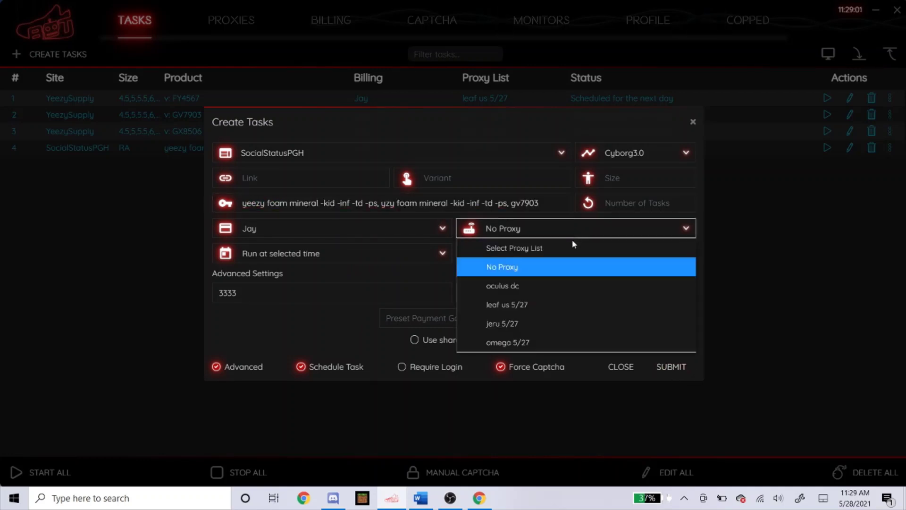
left_click(547, 282)
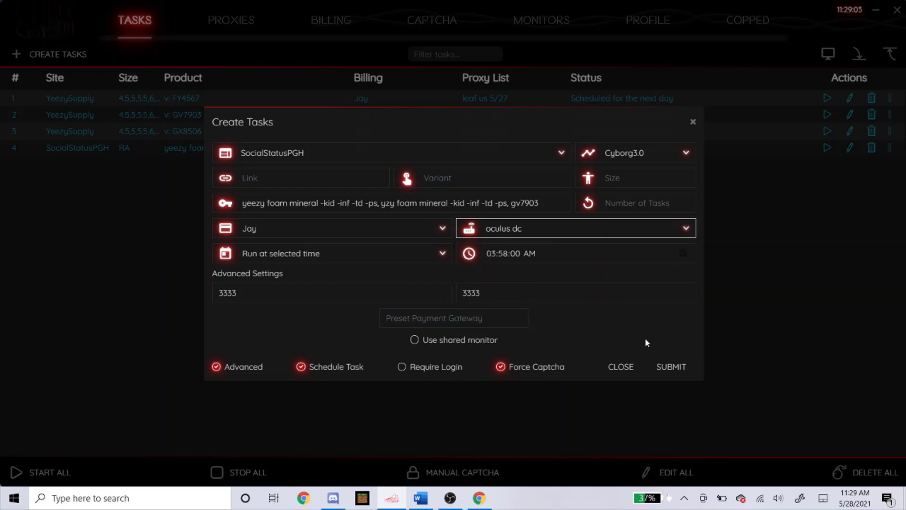
left_click(667, 367)
left_click(619, 367)
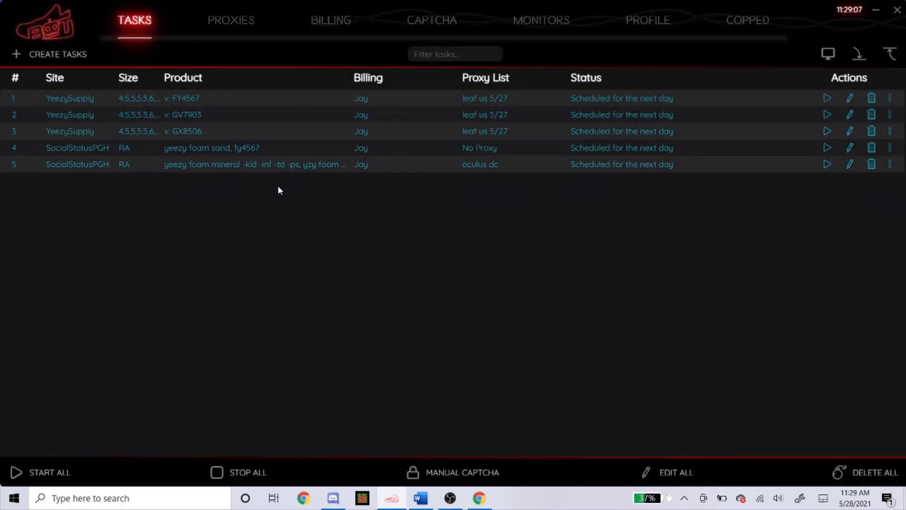
Start a new task with APBStore chosen as the site
left_click(70, 55)
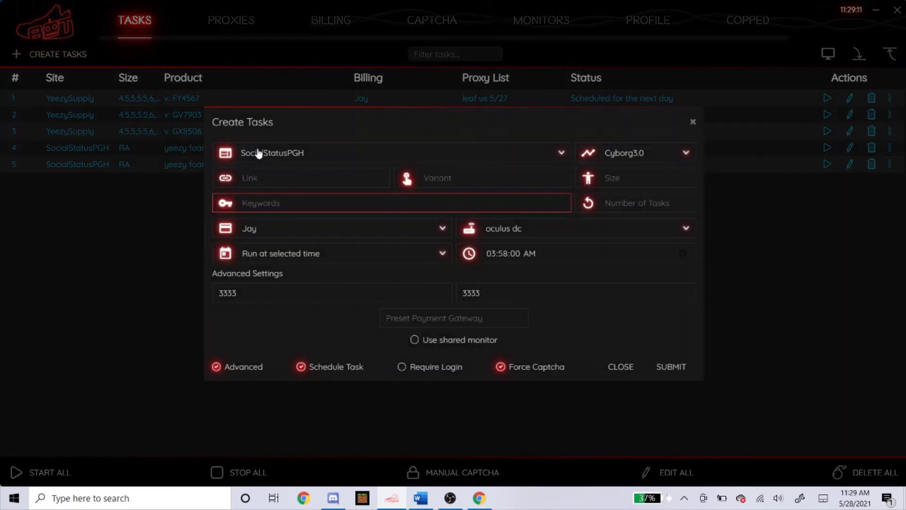
left_click(259, 152)
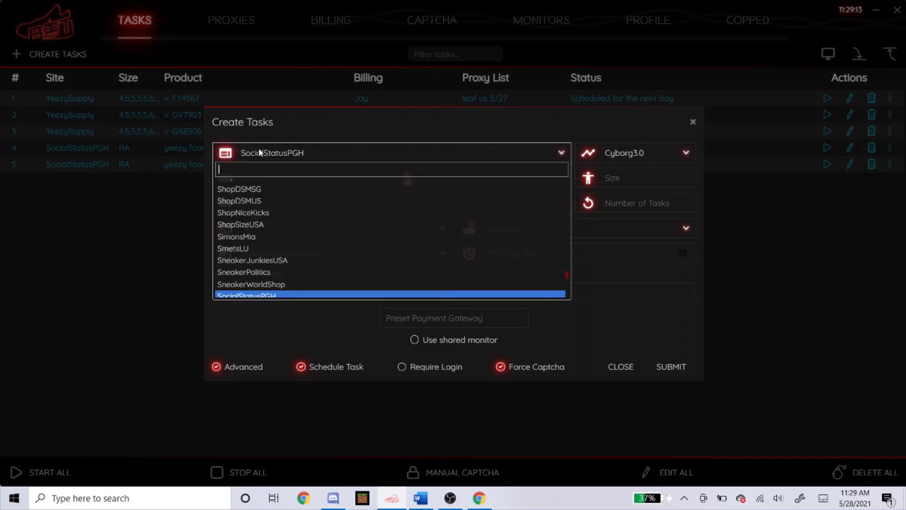
type("apb")
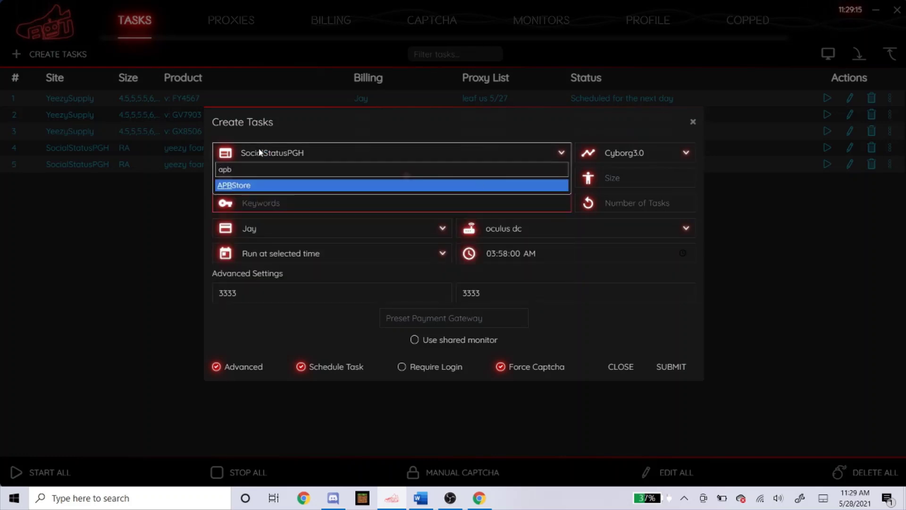
key("Return")
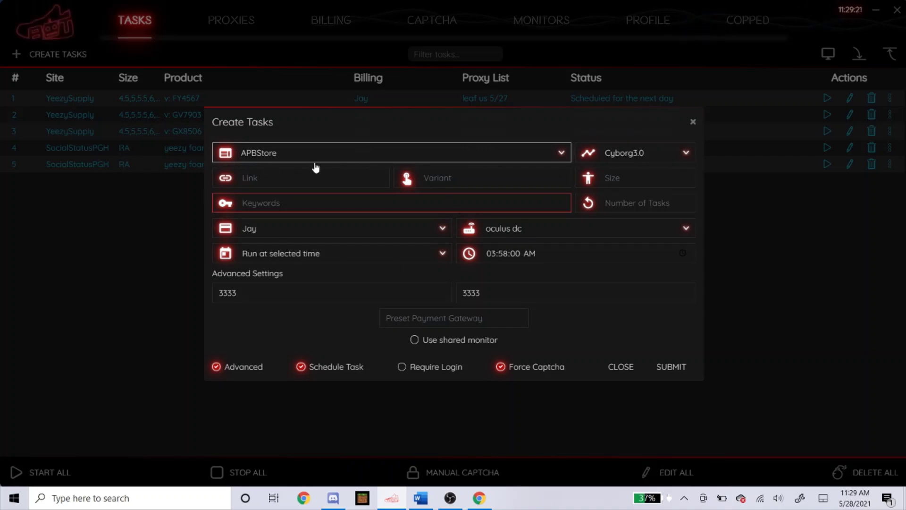
left_click(446, 203)
Copy the Sand line 'yeezy foam sand, fy4567' from Word and return to NSB
left_click(420, 498)
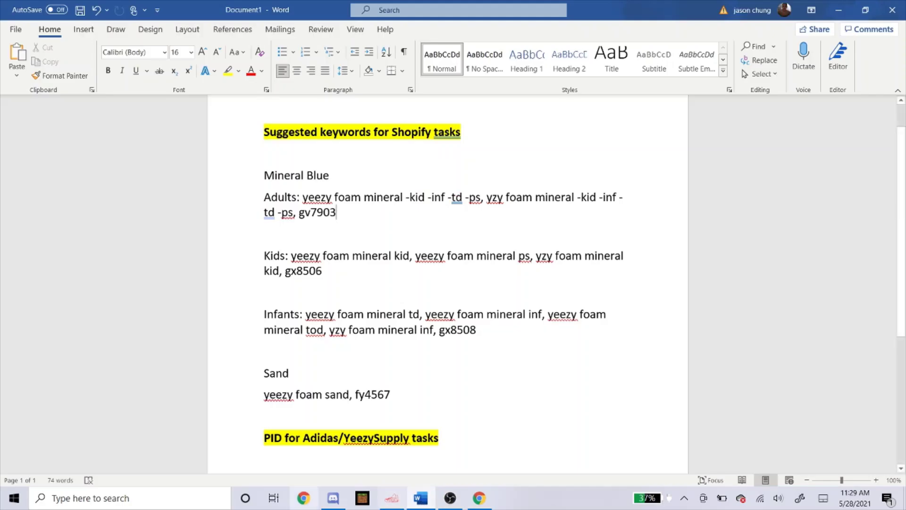
left_click_drag(411, 393, 264, 394)
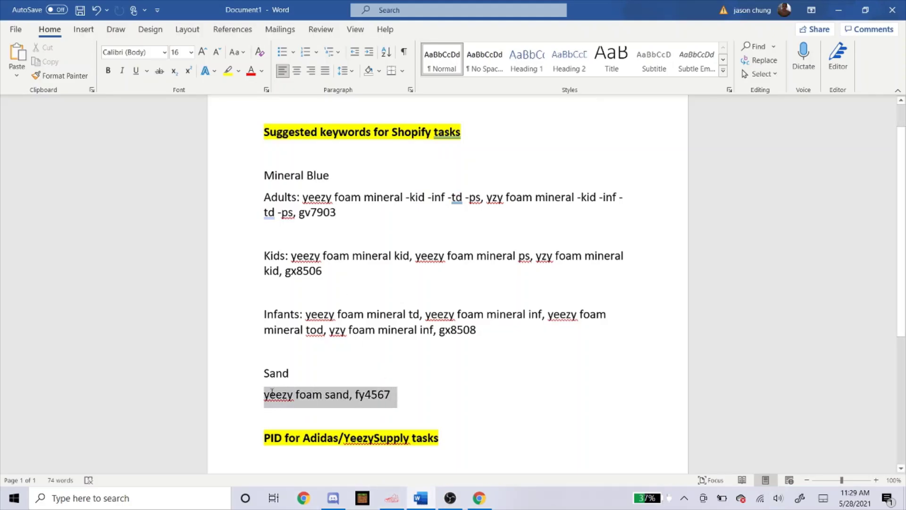
right_click(272, 395)
left_click(302, 205)
left_click(392, 498)
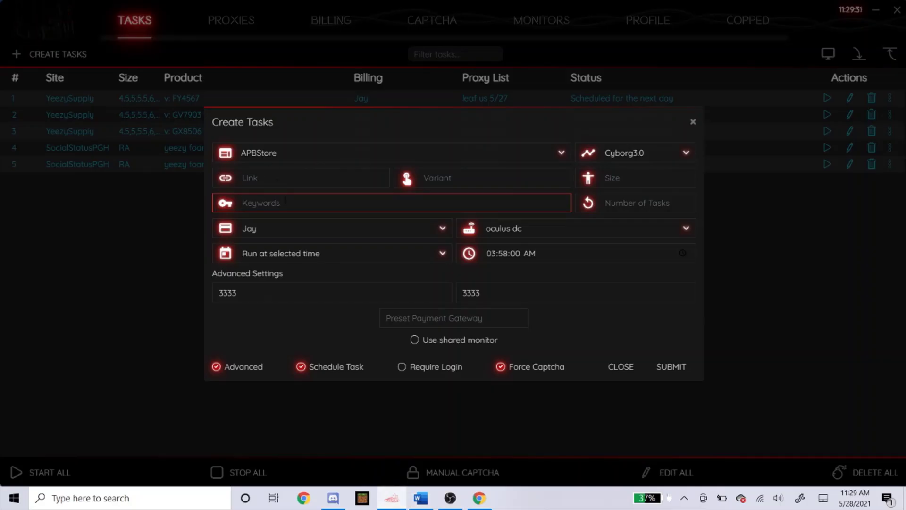
Paste 'yeezy foam sand, fy4567' into Keywords, submit the APBStore task, and close the form
right_click(285, 201)
left_click(307, 223)
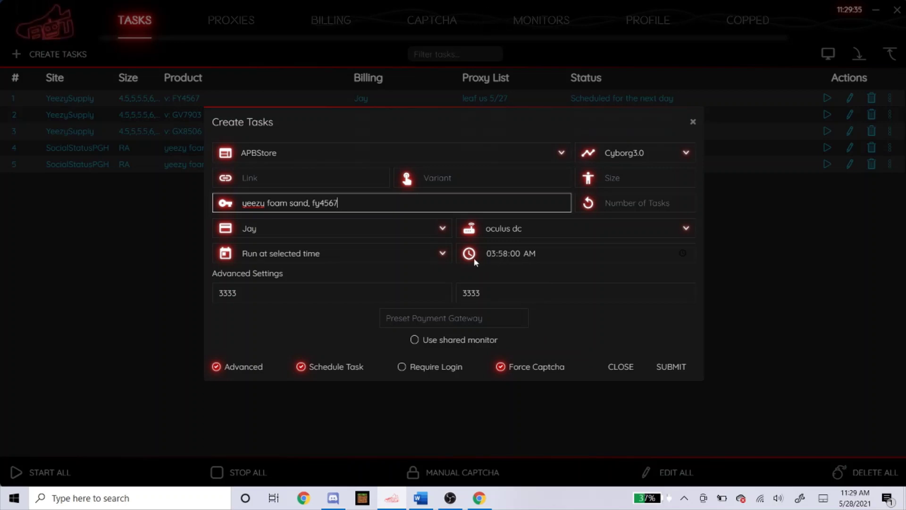
left_click(680, 375)
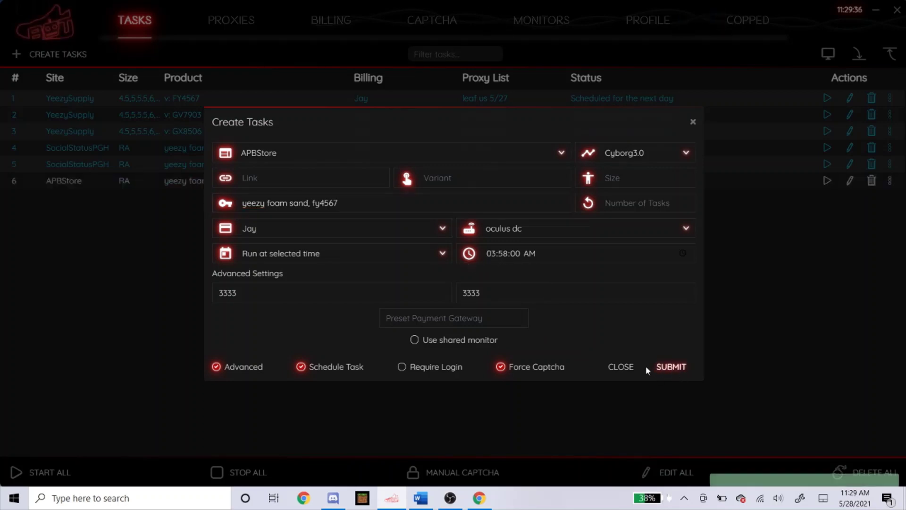
left_click(621, 366)
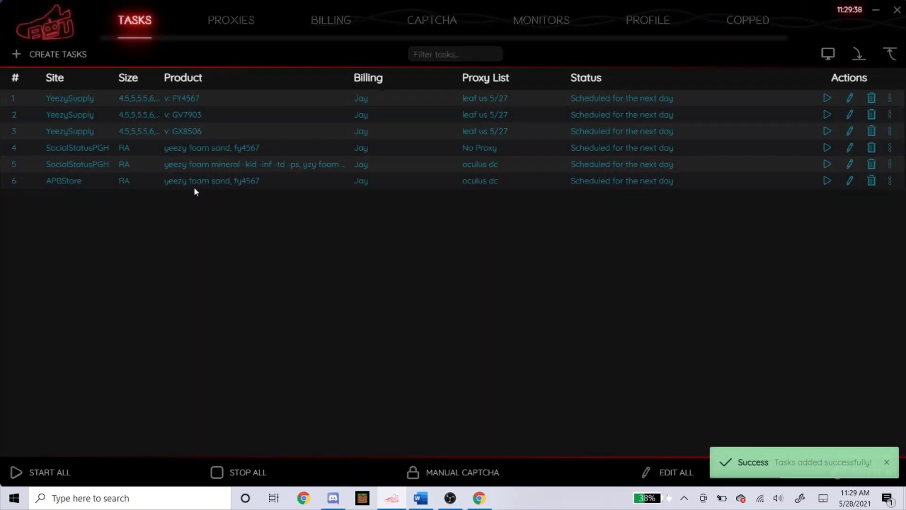
Start a new task with A-Ma-Maniere chosen as the site
left_click(47, 57)
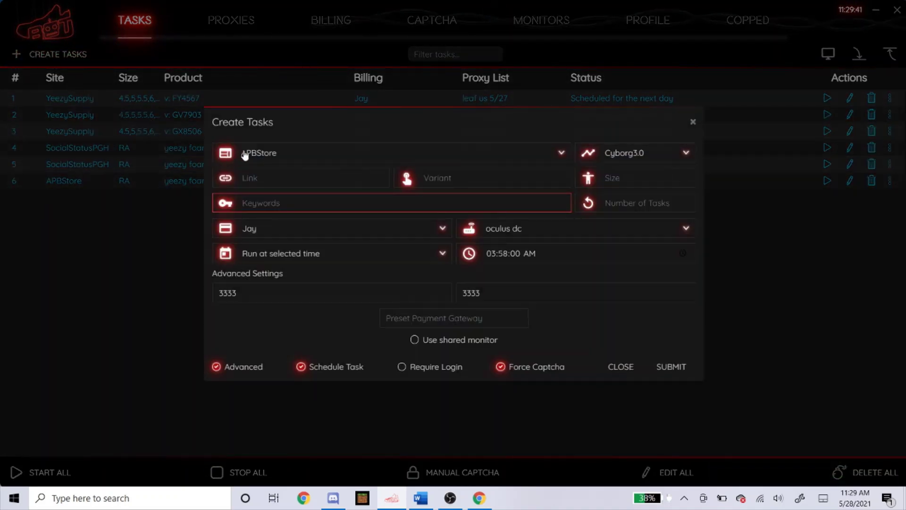
left_click(244, 154)
type("a")
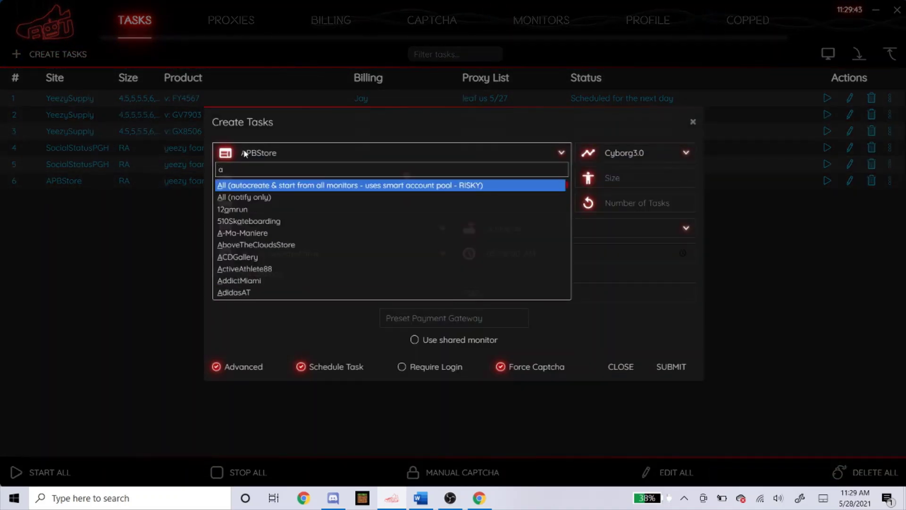
type("-ma")
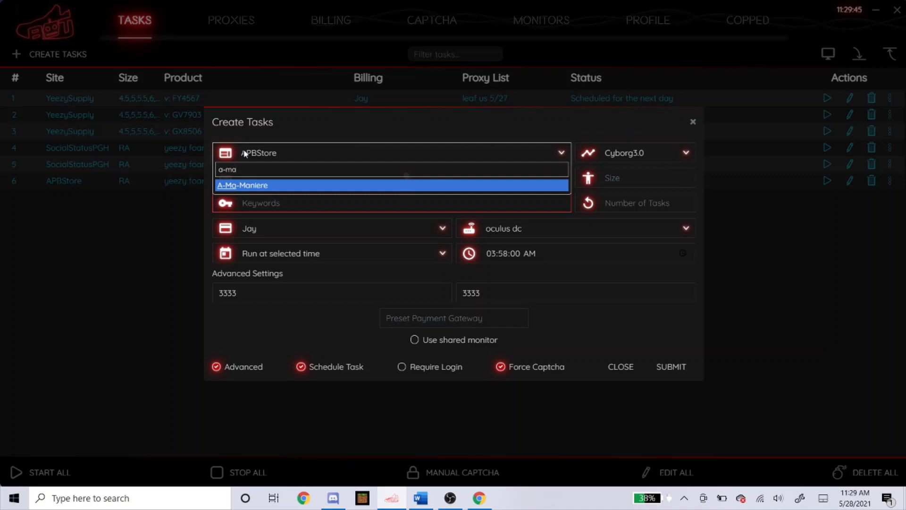
key("Return")
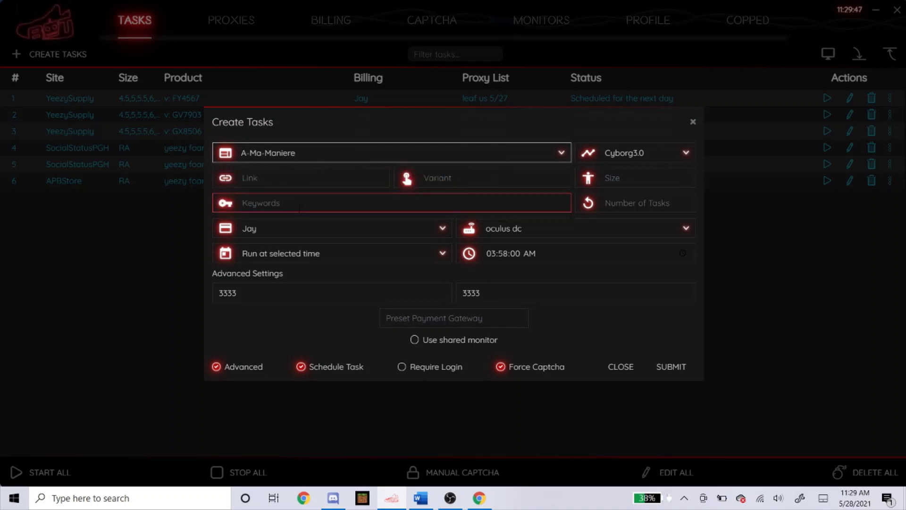
Paste 'yeezy foam sand, fy4567' into Keywords, submit the task, and close the form
right_click(298, 205)
left_click(319, 230)
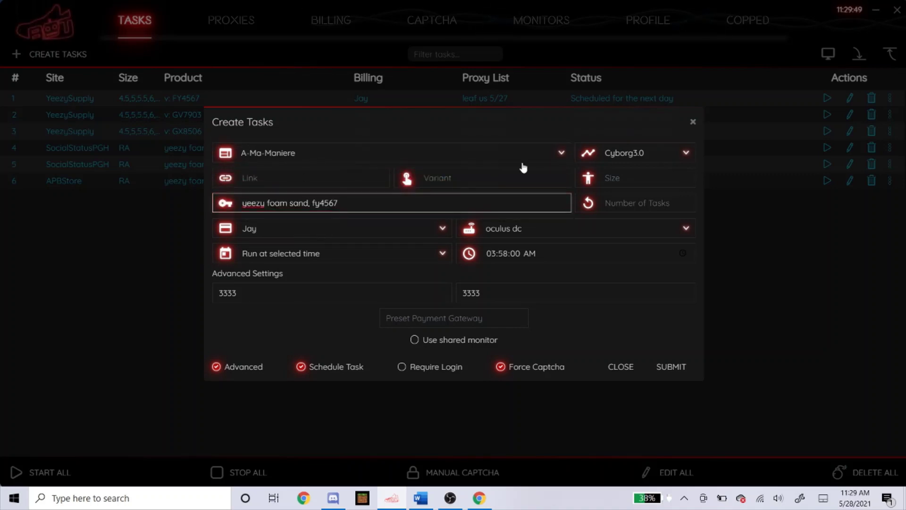
left_click(664, 369)
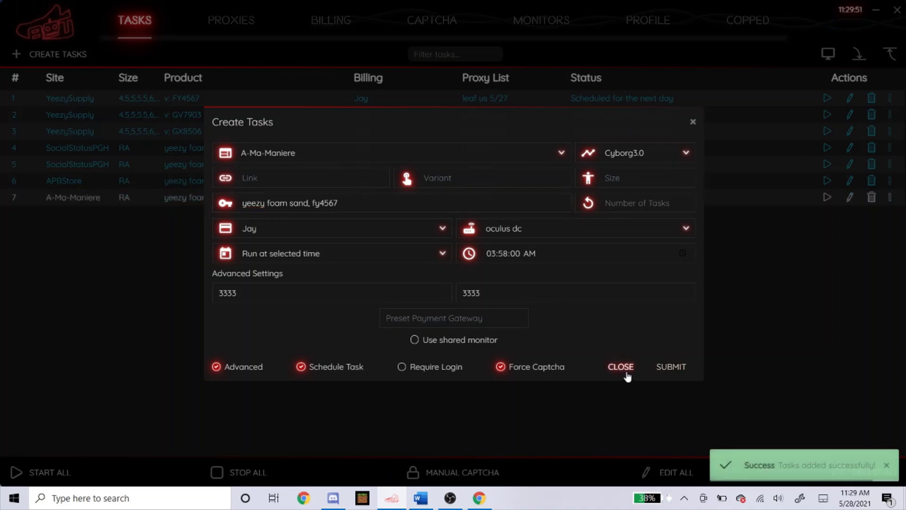
left_click(626, 373)
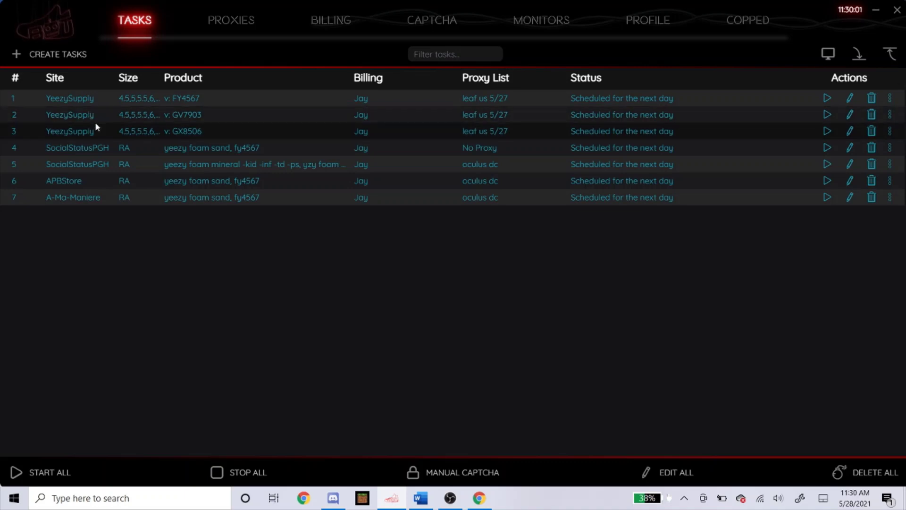
mouse_move(95, 124)
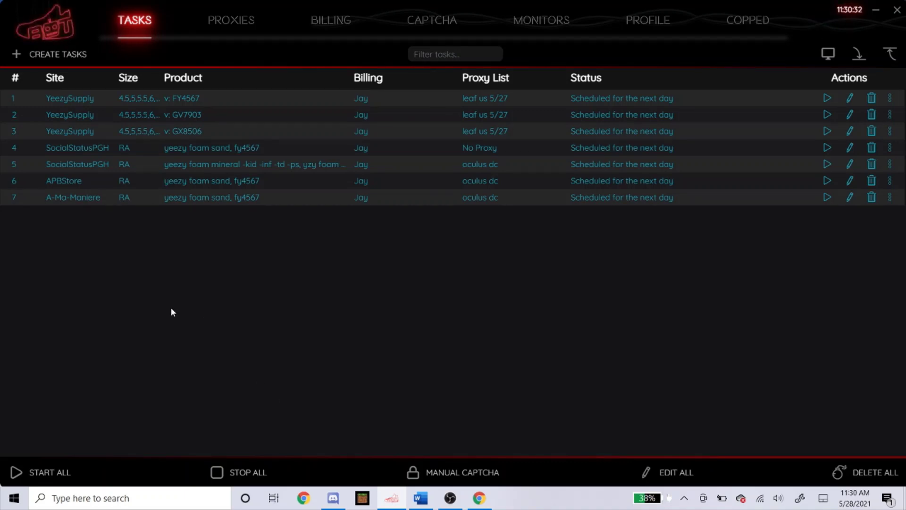
Start a new task with Kith selected as the site
left_click(56, 55)
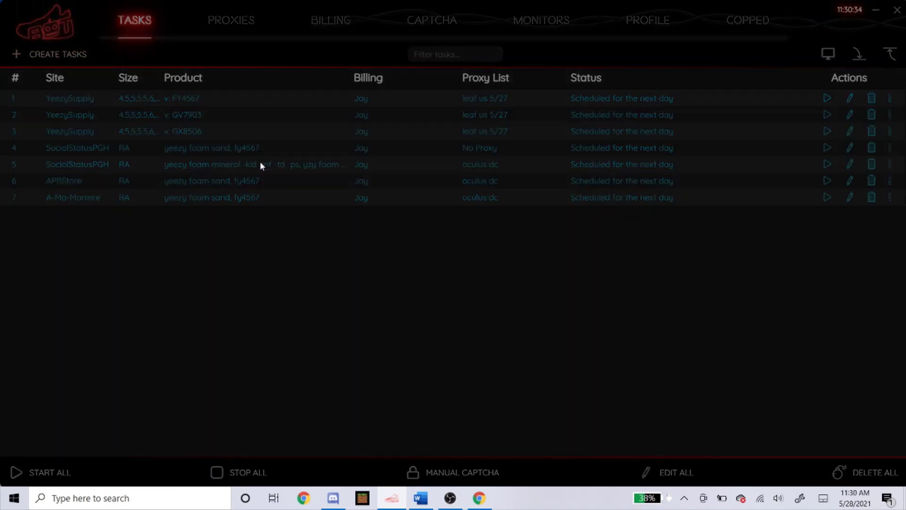
left_click(276, 155)
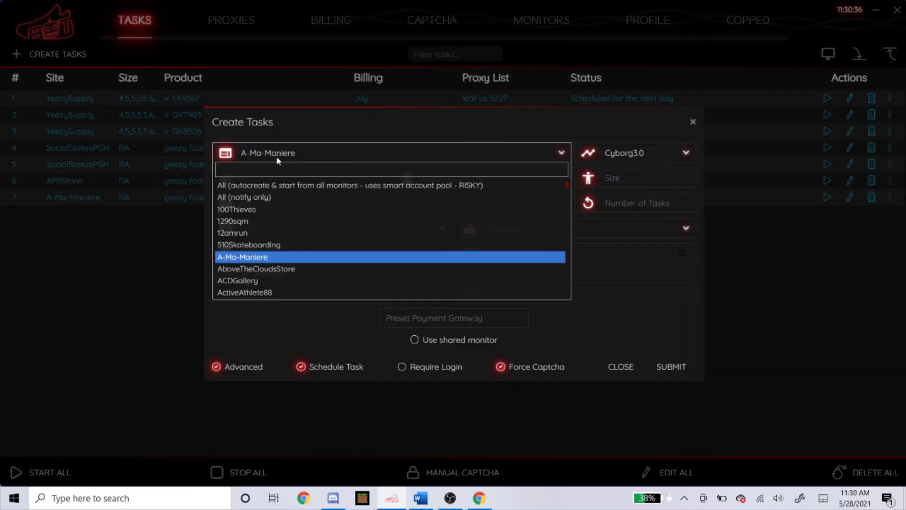
type("kith")
key("Return")
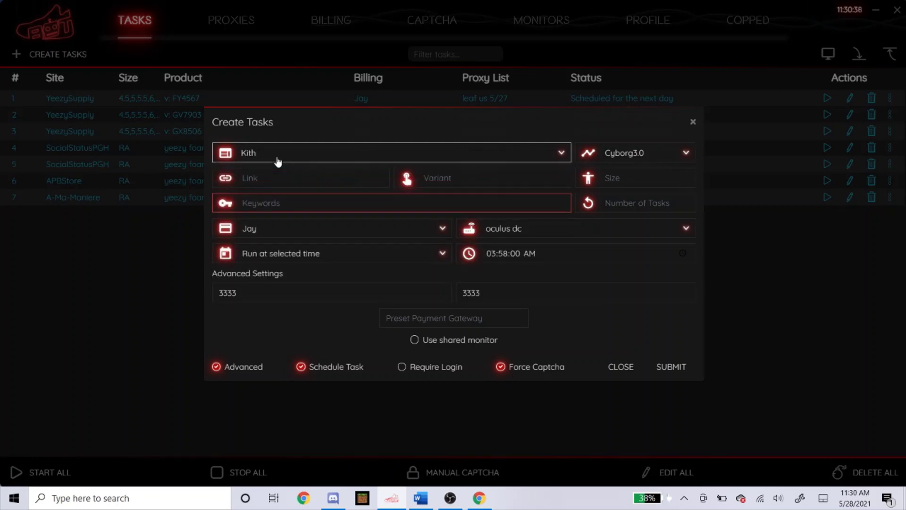
key("Tab")
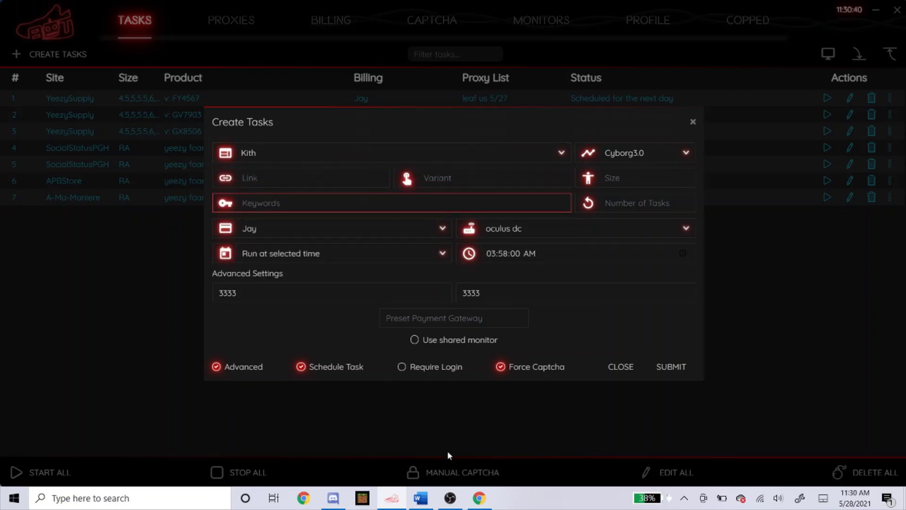
Copy the 'yeezy foam sand, fy4567' keyword line from the Word notes
left_click(420, 498)
left_click(319, 314)
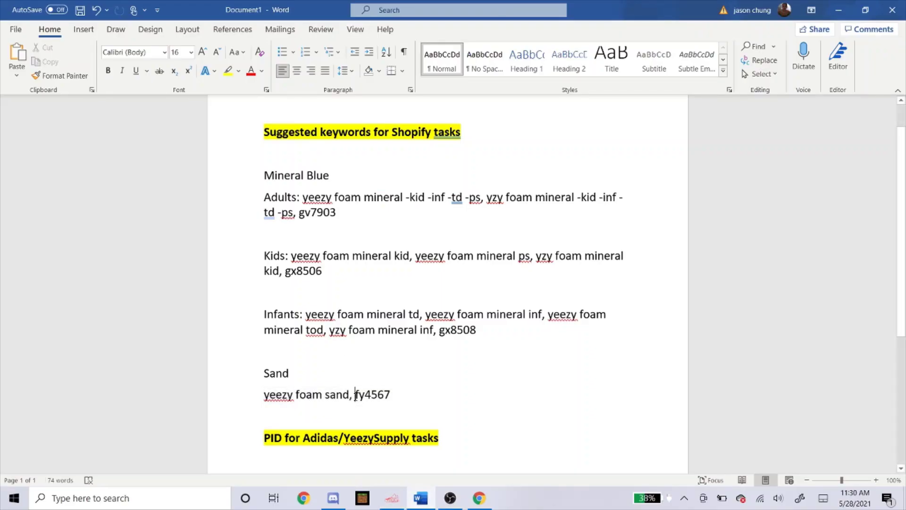
triple_click(356, 394)
right_click(352, 396)
left_click(377, 209)
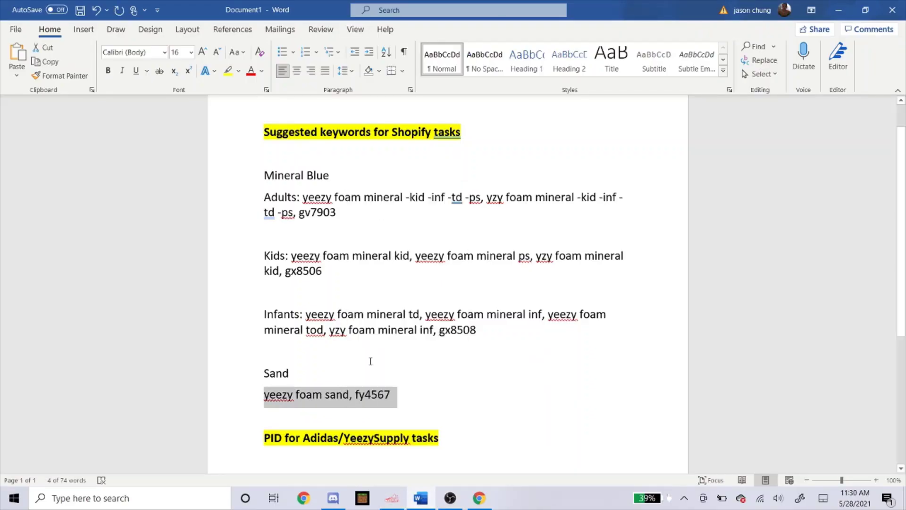
left_click(392, 498)
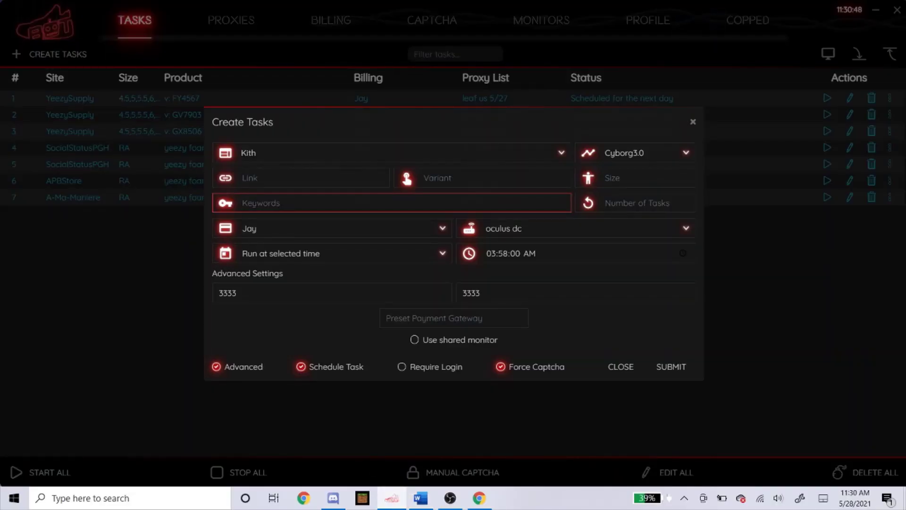
Paste 'yeezy foam sand, fy4567' as keywords and schedule the start for 06:58:00 AM
right_click(255, 203)
left_click(278, 224)
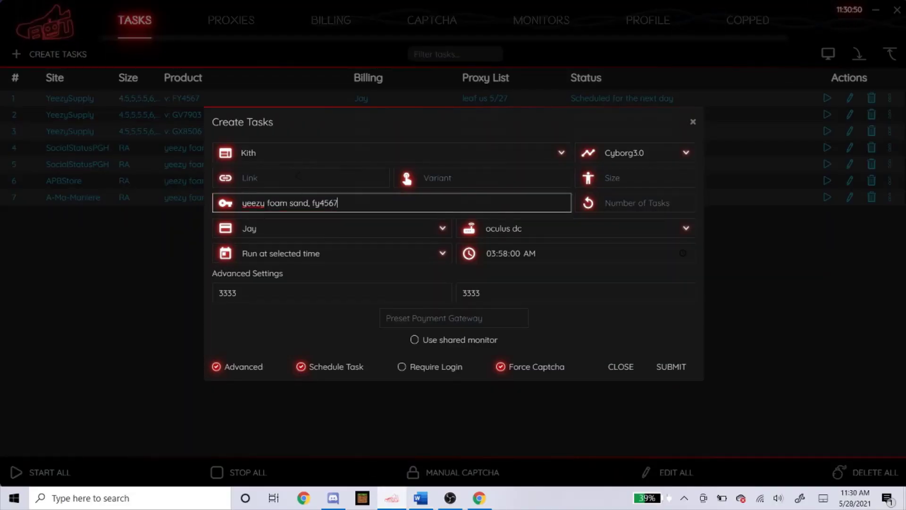
left_click(494, 256)
type("0700")
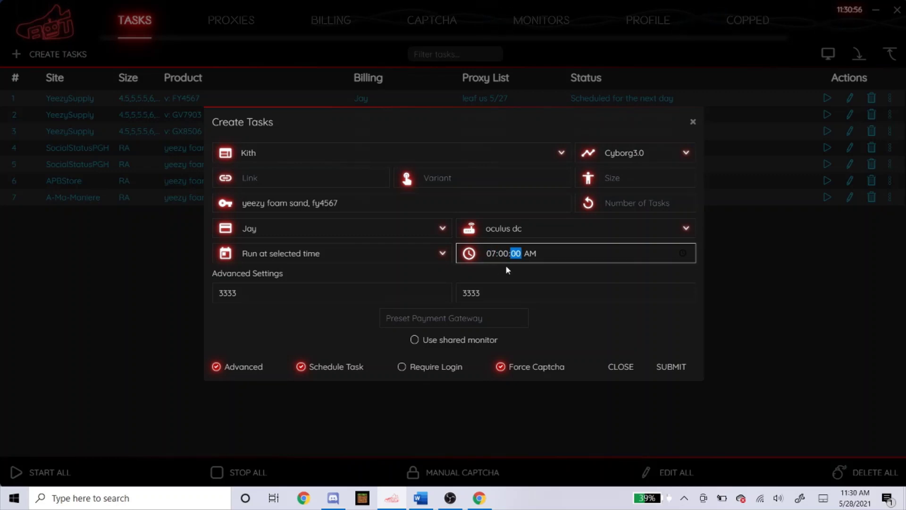
type("0658")
left_click(359, 334)
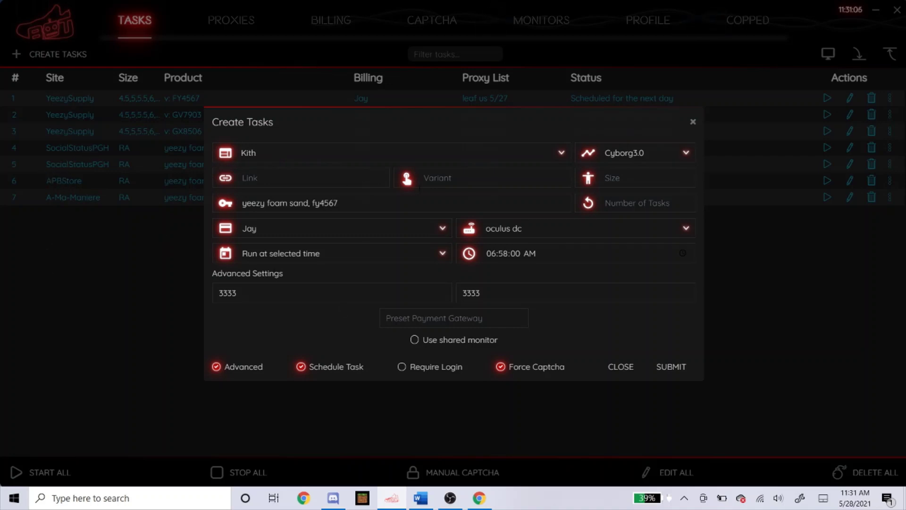
Keep Cyborg3.0 mode, submit the Kith task and close the form
left_click(642, 150)
left_click(642, 151)
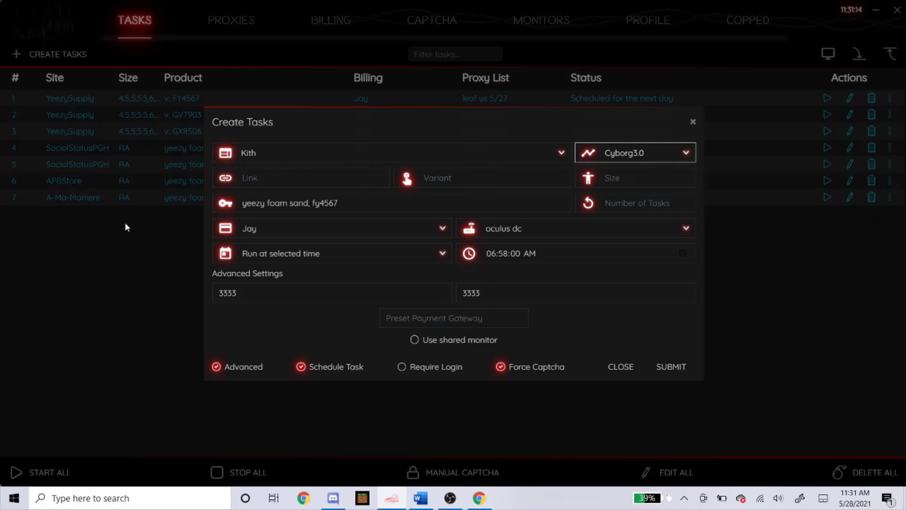
left_click(670, 367)
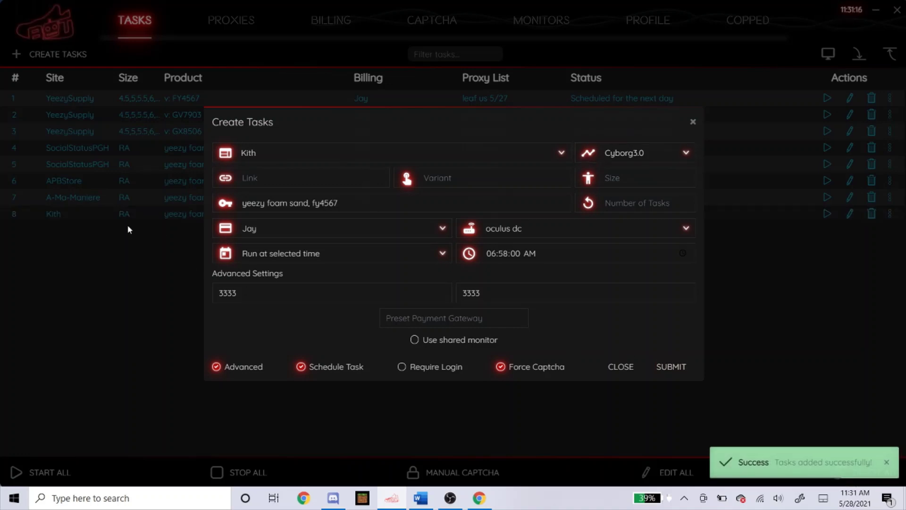
left_click(609, 179)
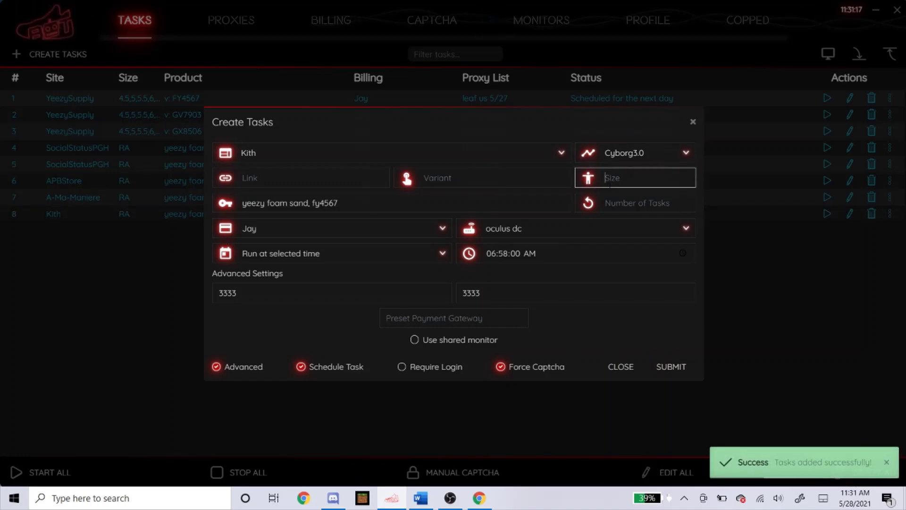
left_click(621, 367)
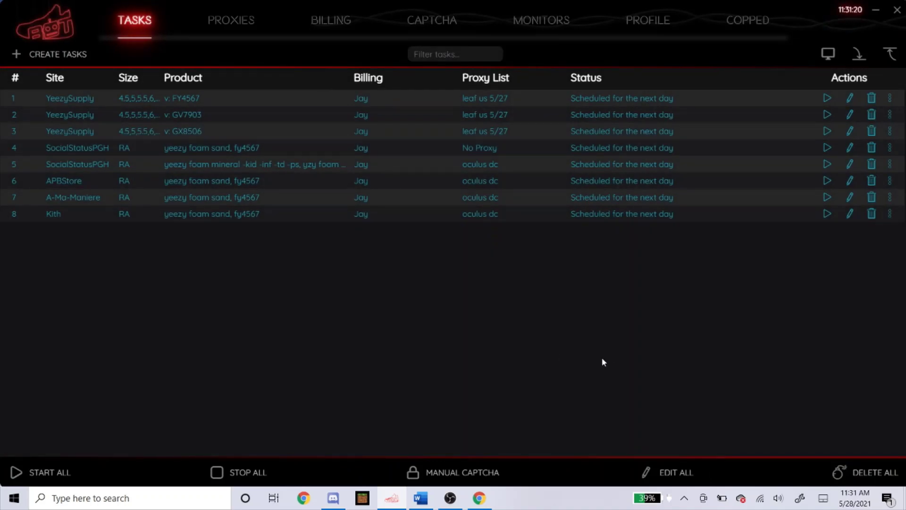